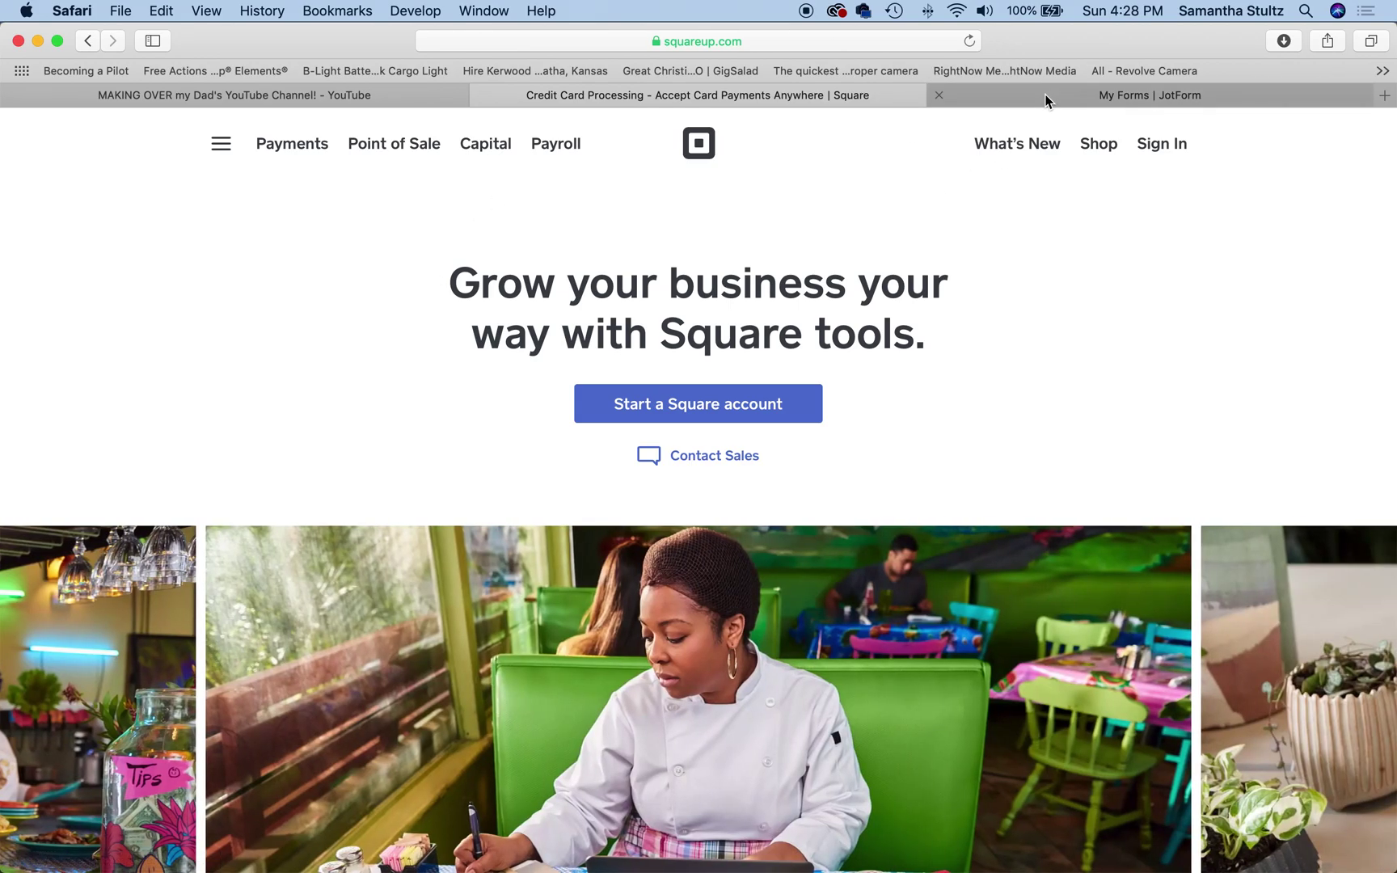
Step: Switch to the My Forms tab and select the Volunteer Information form
{"action": "left_click", "coordinate": [1046, 99]}
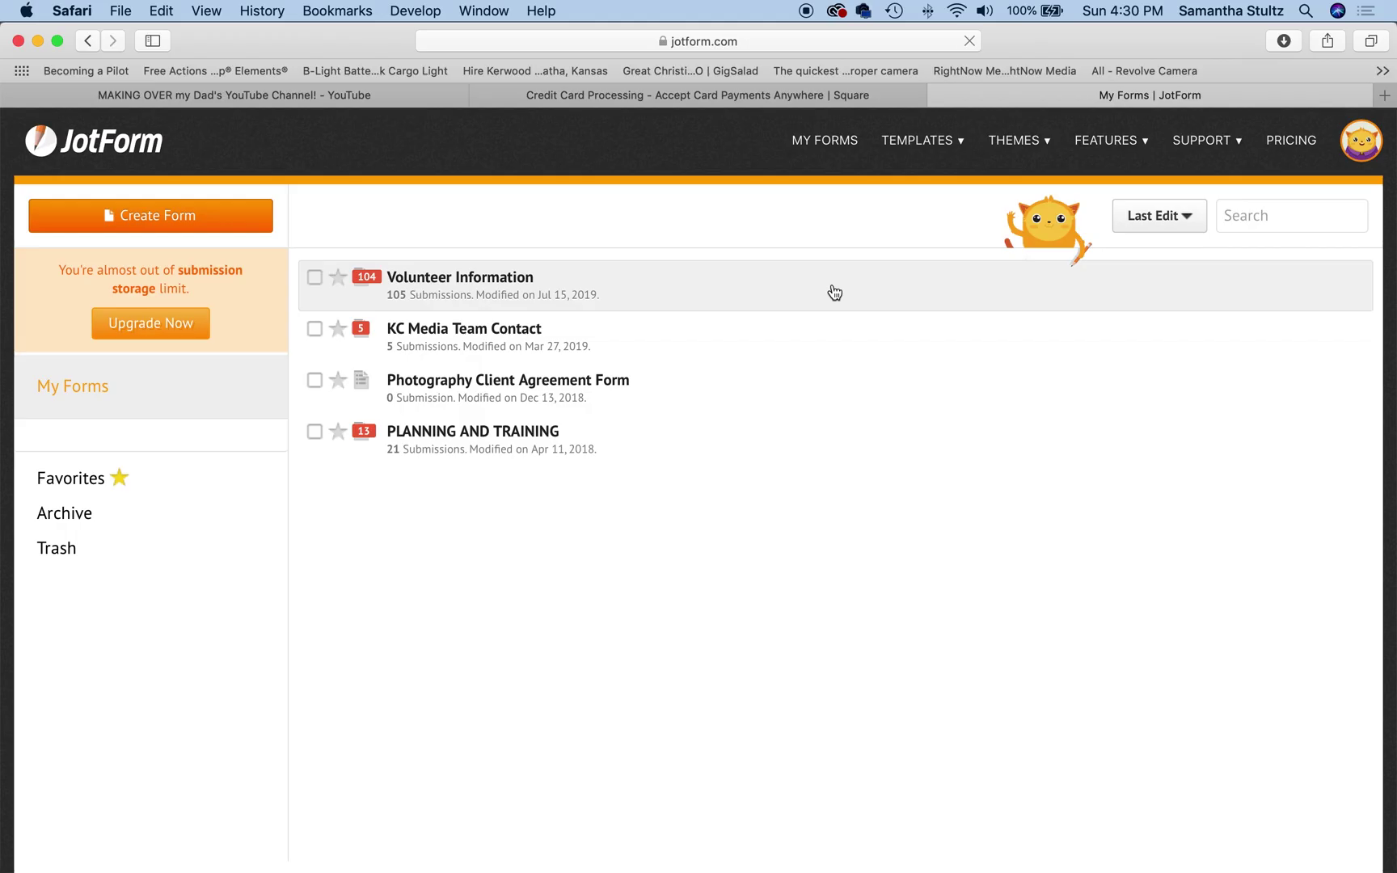
{"action": "left_click", "coordinate": [834, 293]}
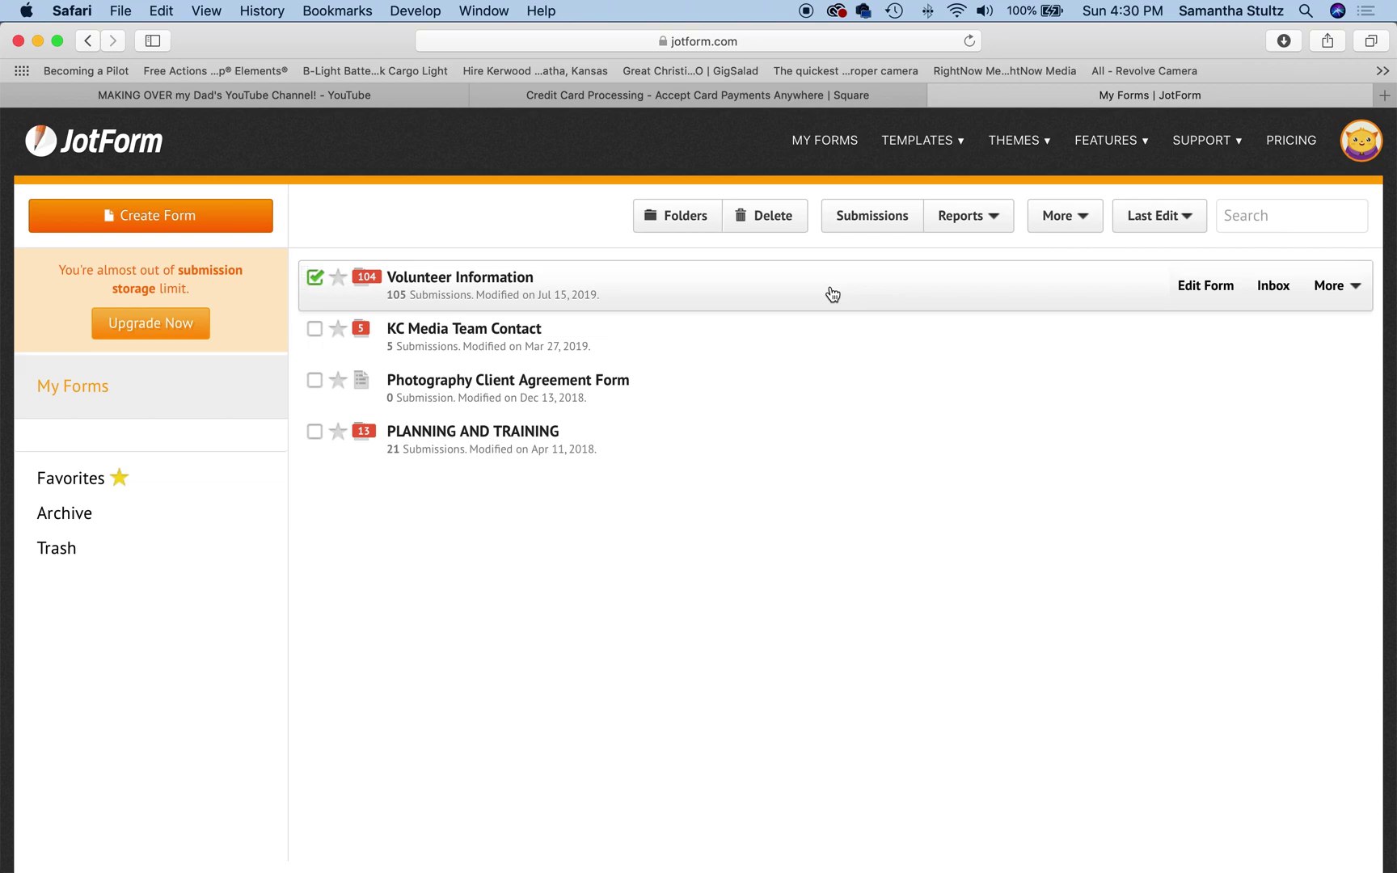
Step: Open Volunteer Information in the Form Builder and show the Form Elements list
{"action": "left_click", "coordinate": [1211, 296]}
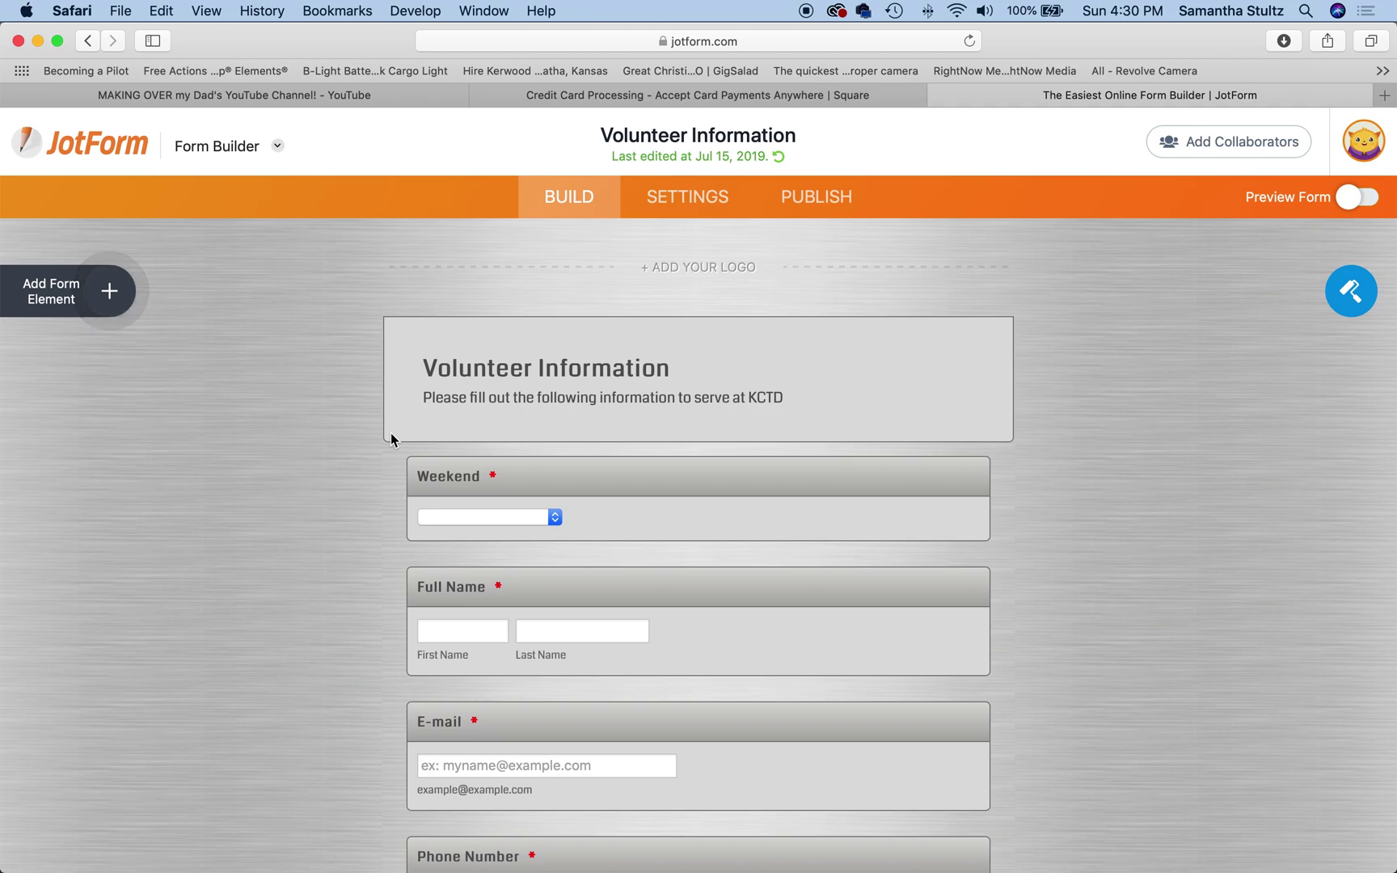
{"action": "scroll", "coordinate": [392, 435], "scroll_direction": "down", "scroll_amount": 10}
{"action": "scroll", "coordinate": [391, 434], "scroll_direction": "down", "scroll_amount": 10}
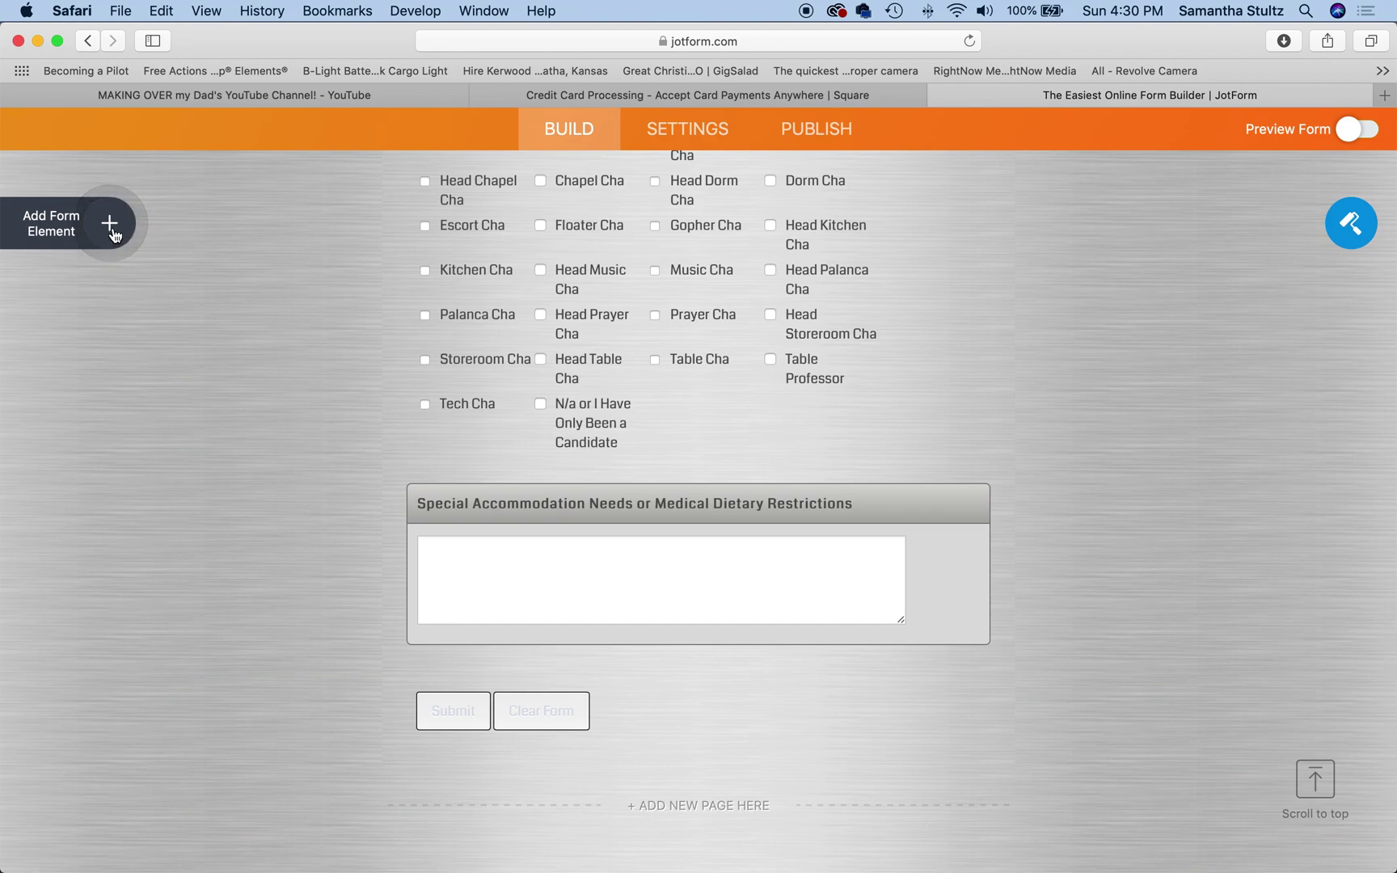
{"action": "left_click", "coordinate": [111, 231]}
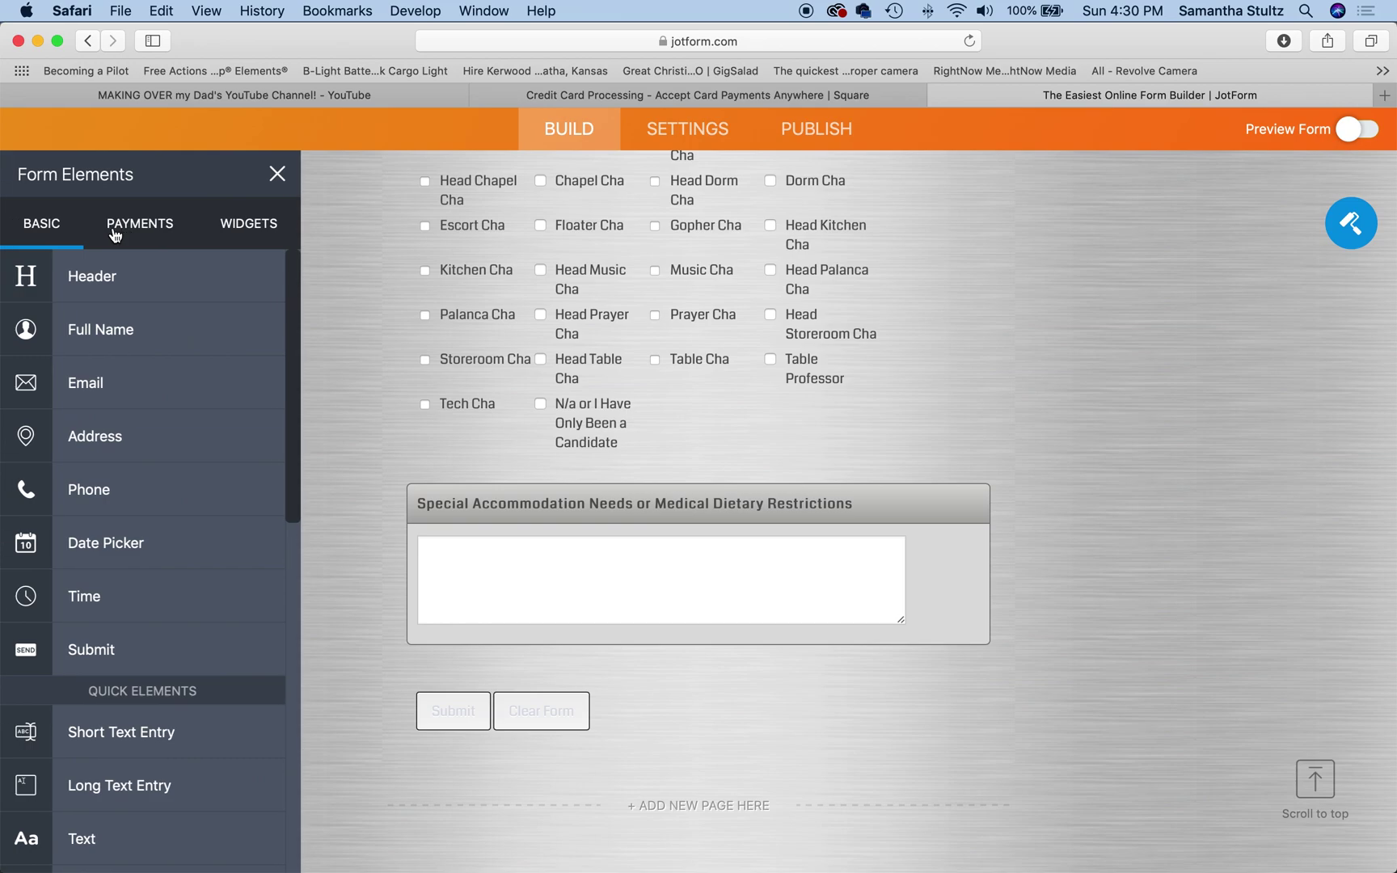
Step: Search payments for 'square' and drop the Square element below the last form field
{"action": "left_click", "coordinate": [140, 223]}
{"action": "type", "text": "square"}
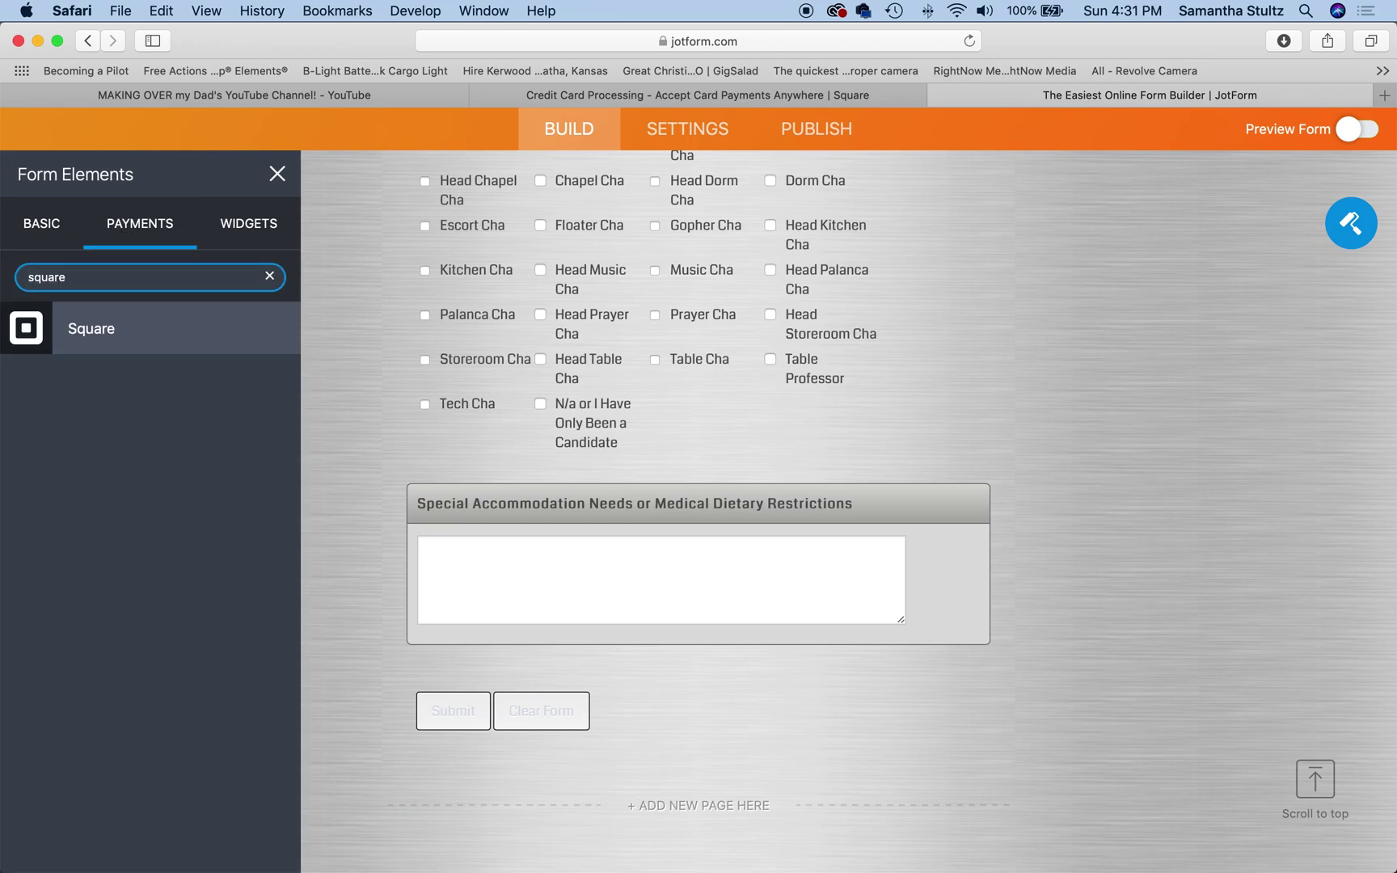
{"action": "left_click_drag", "start_coordinate": [92, 335], "coordinate": [514, 687]}
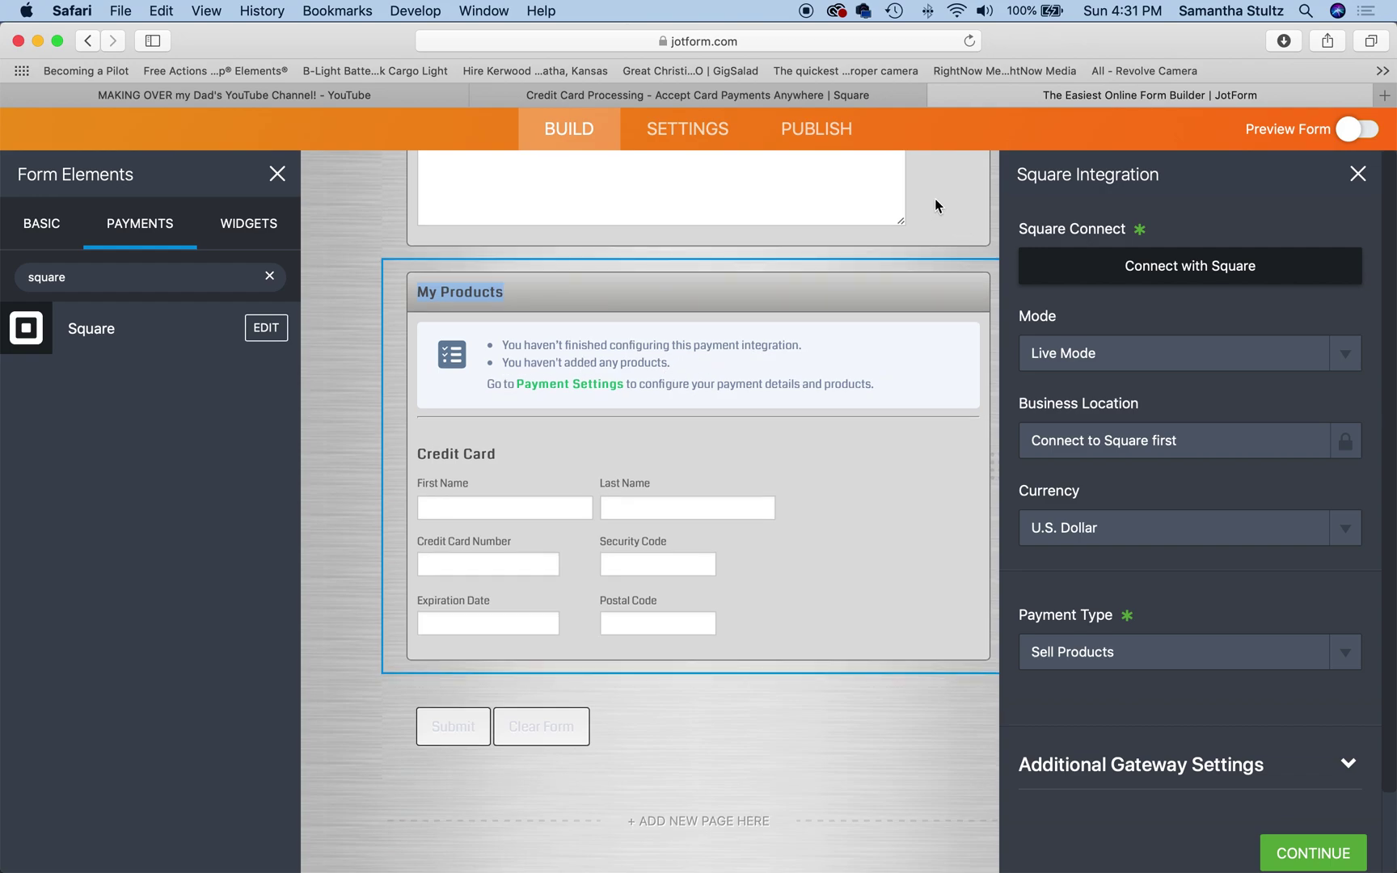
Step: Connect the Square block by signing in with the saved Square account credentials
{"action": "left_click", "coordinate": [1186, 279]}
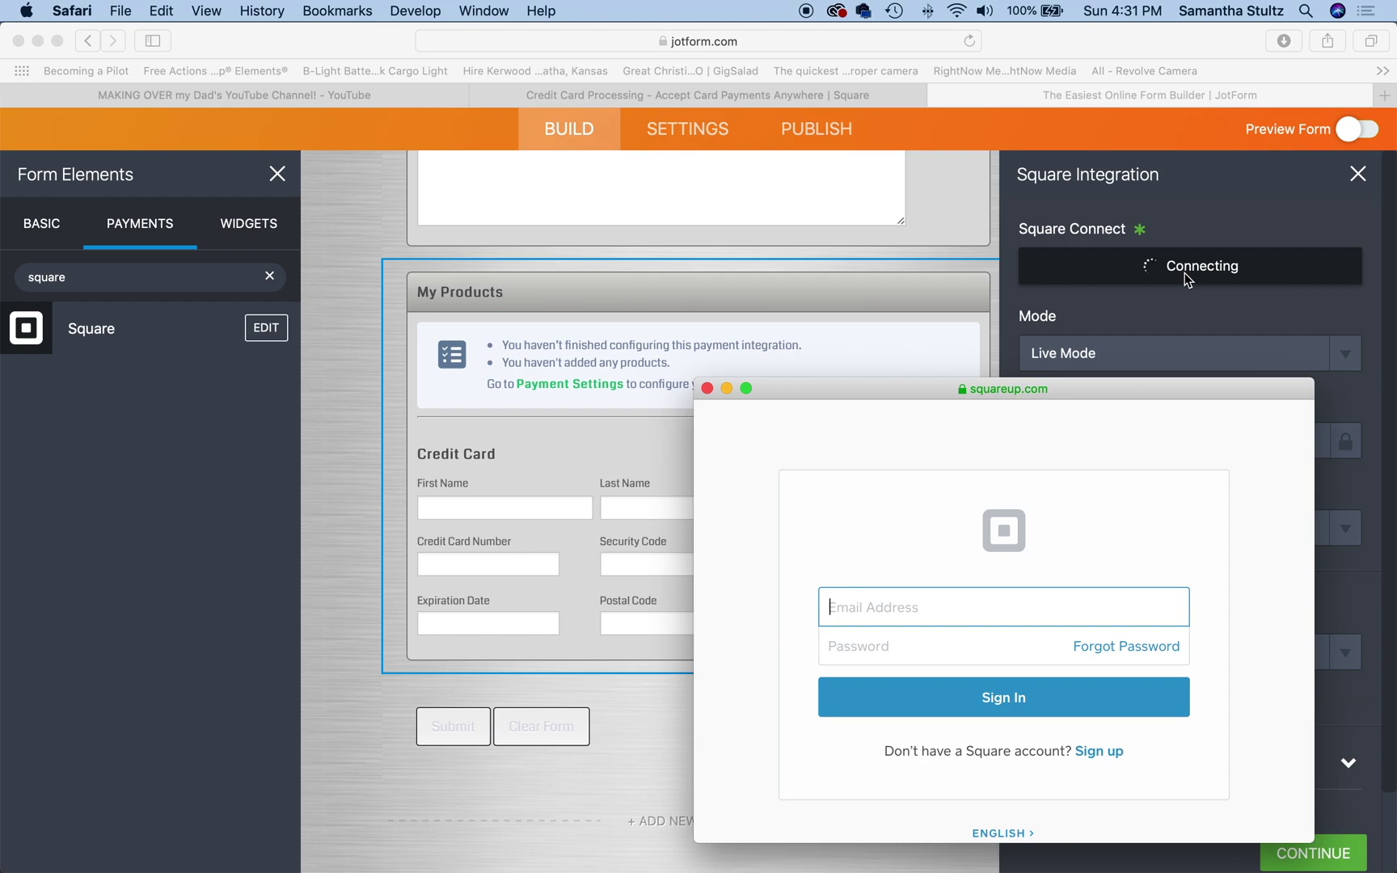
{"action": "left_click", "coordinate": [888, 618]}
{"action": "left_click", "coordinate": [888, 619]}
{"action": "type", "text": "me"}
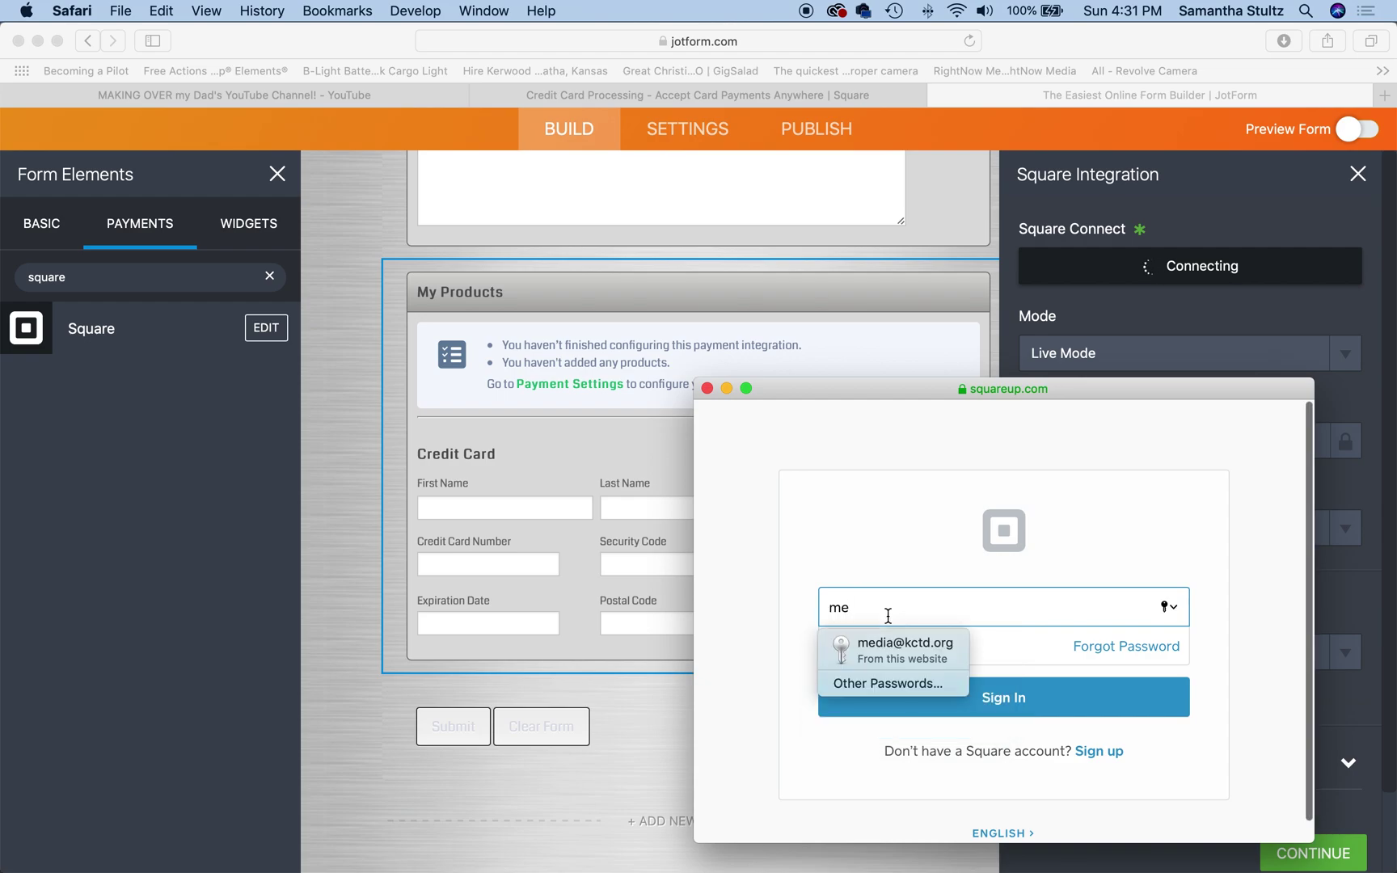
{"action": "type", "text": "dia@"}
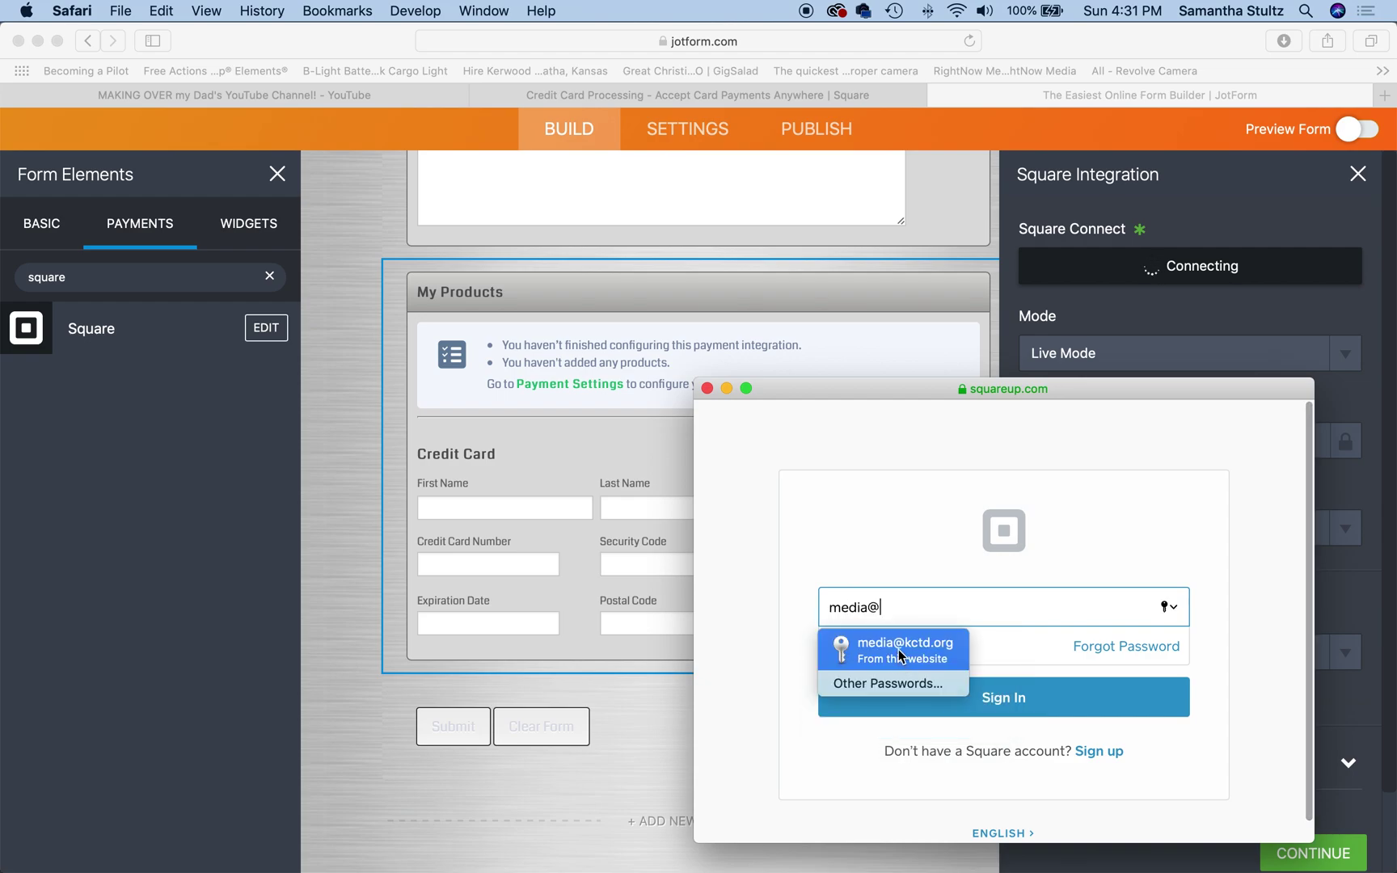
{"action": "left_click", "coordinate": [900, 651]}
{"action": "left_click", "coordinate": [983, 697]}
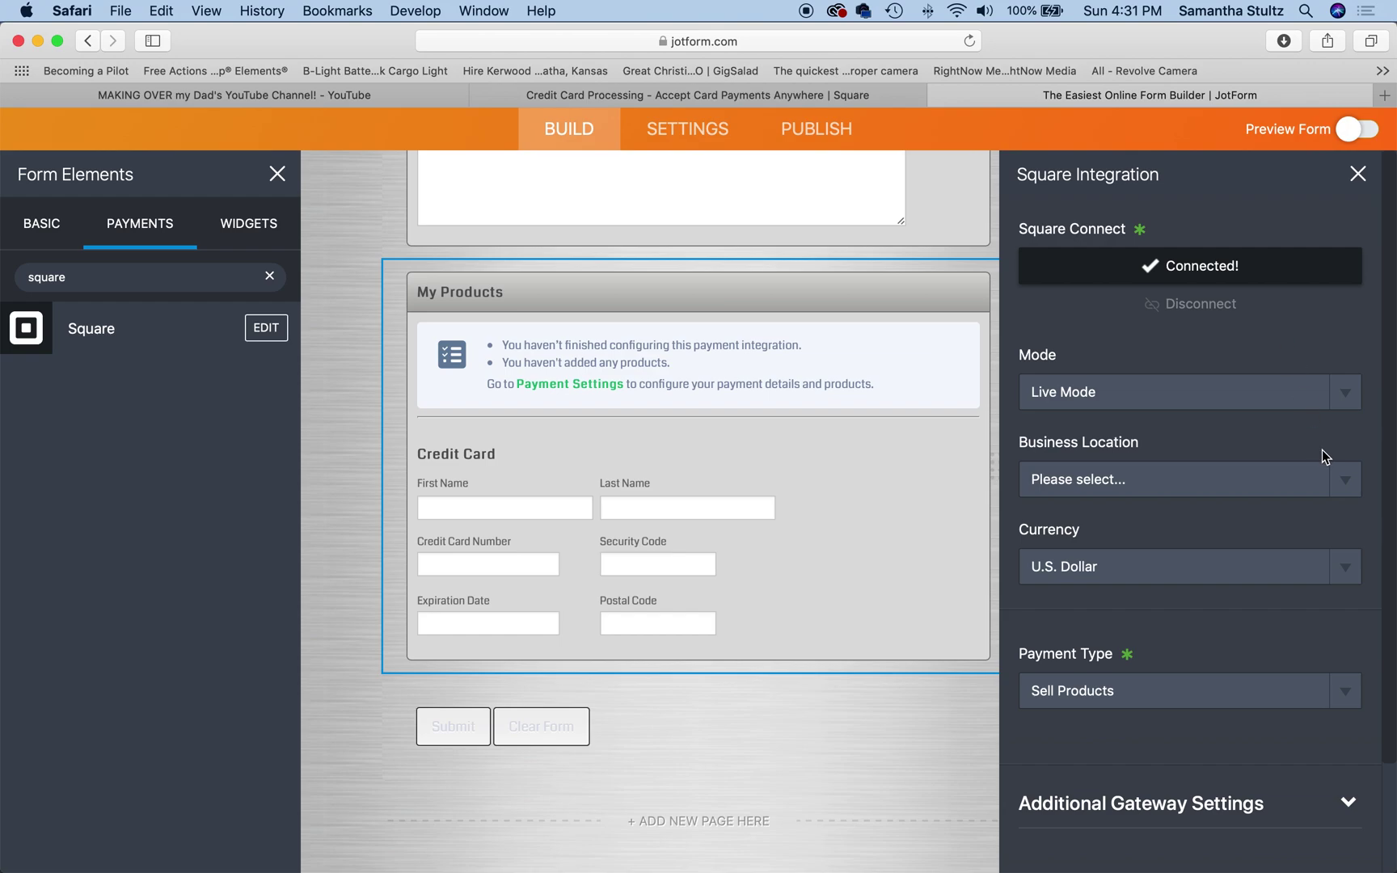
Step: Set the Square business location to Kansas City Tres Dias and finish the connection
{"action": "left_click", "coordinate": [1343, 472]}
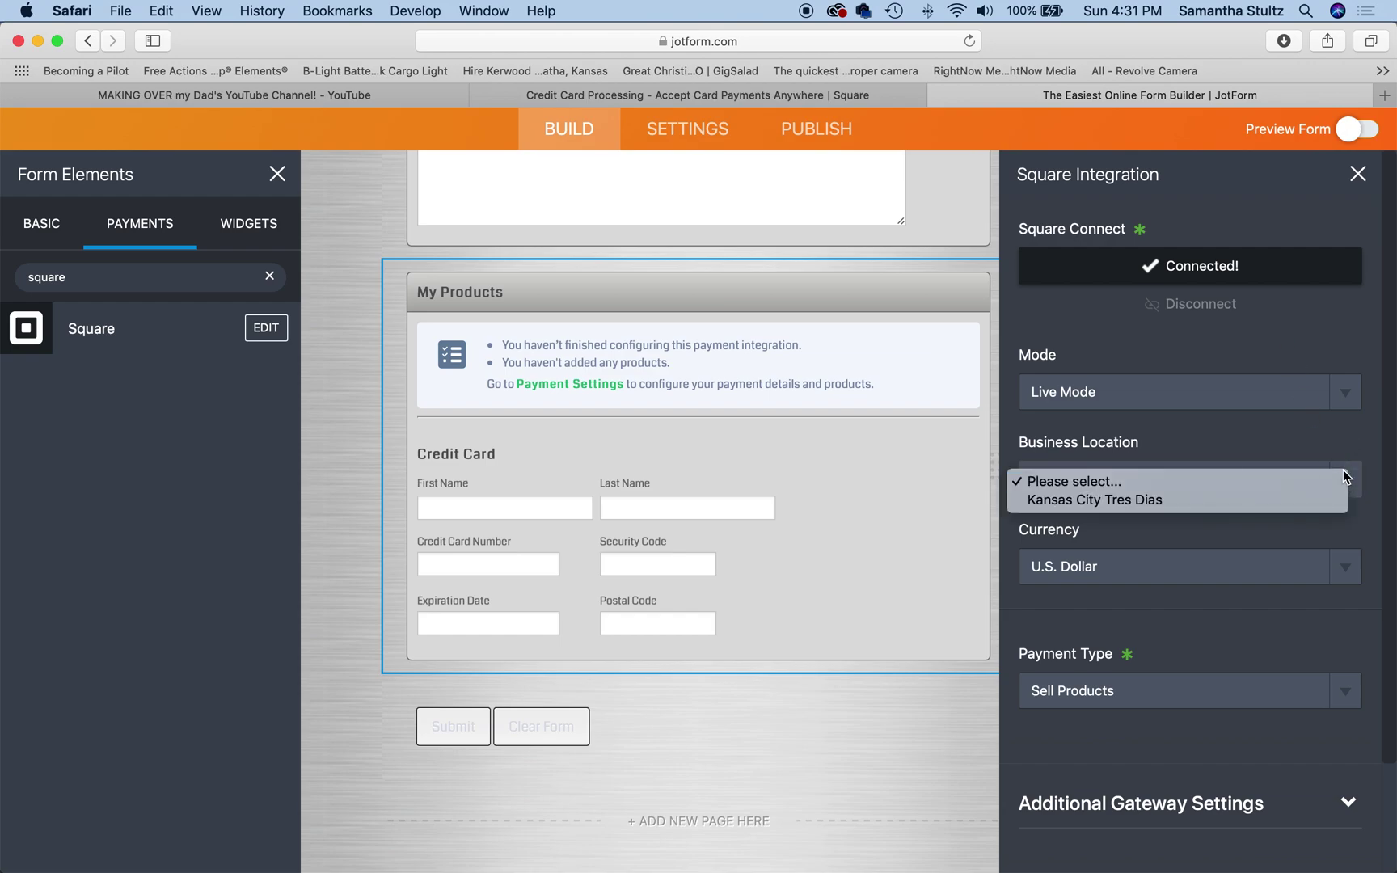
{"action": "left_click", "coordinate": [1168, 499]}
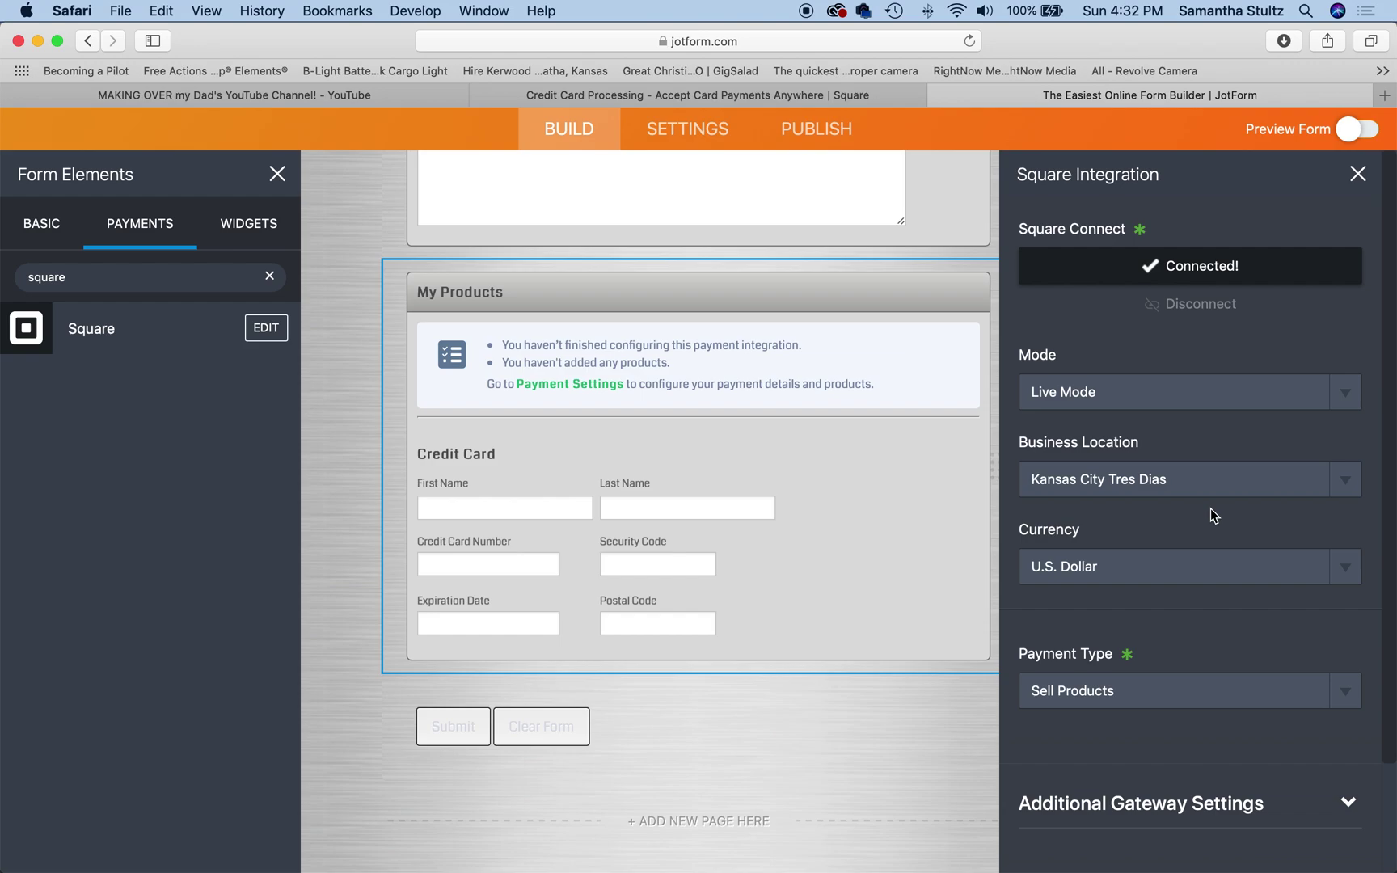
{"action": "scroll", "coordinate": [1088, 558], "scroll_direction": "down", "scroll_amount": 3}
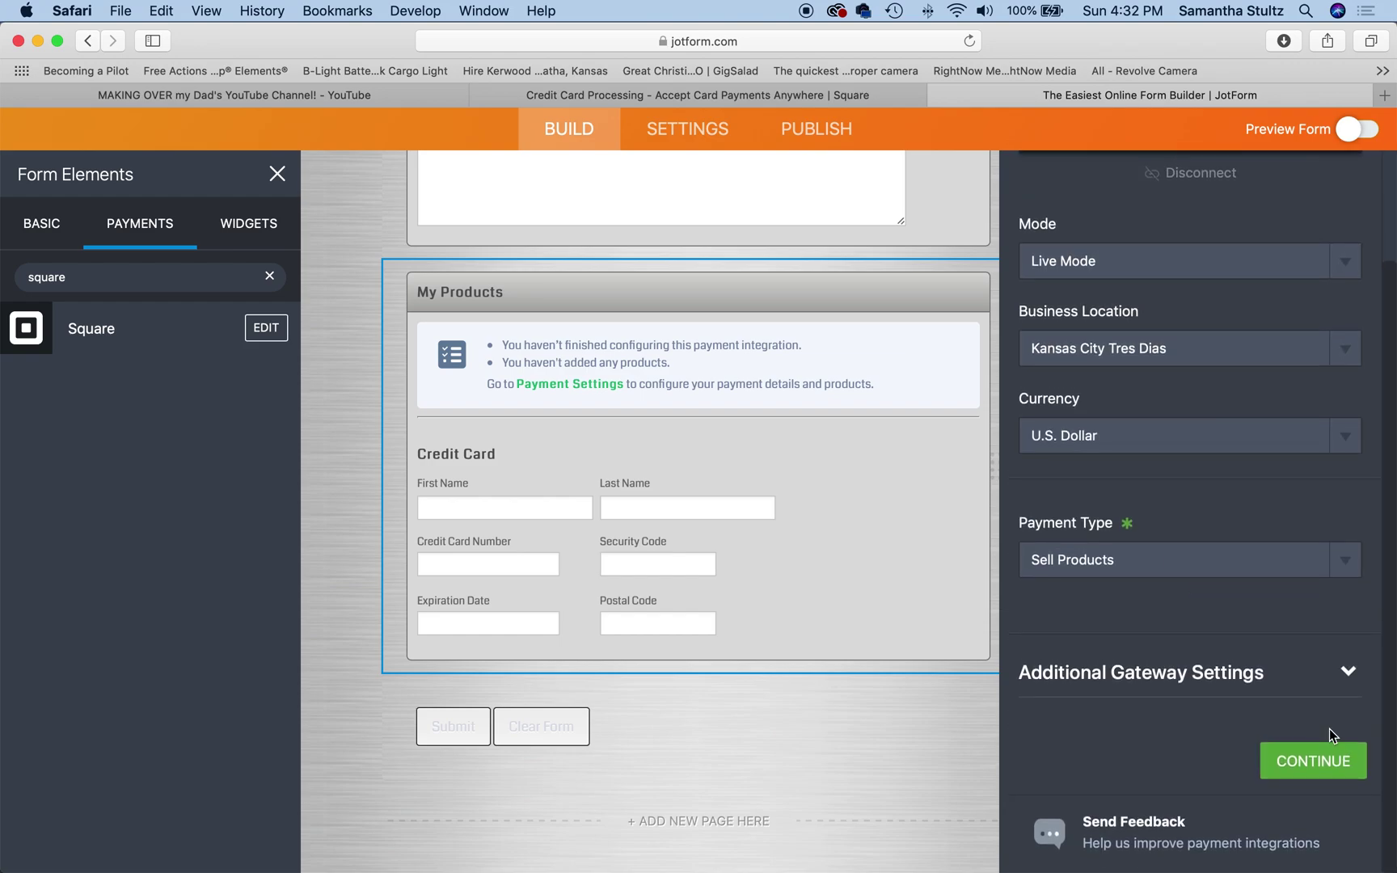
{"action": "left_click", "coordinate": [1322, 768]}
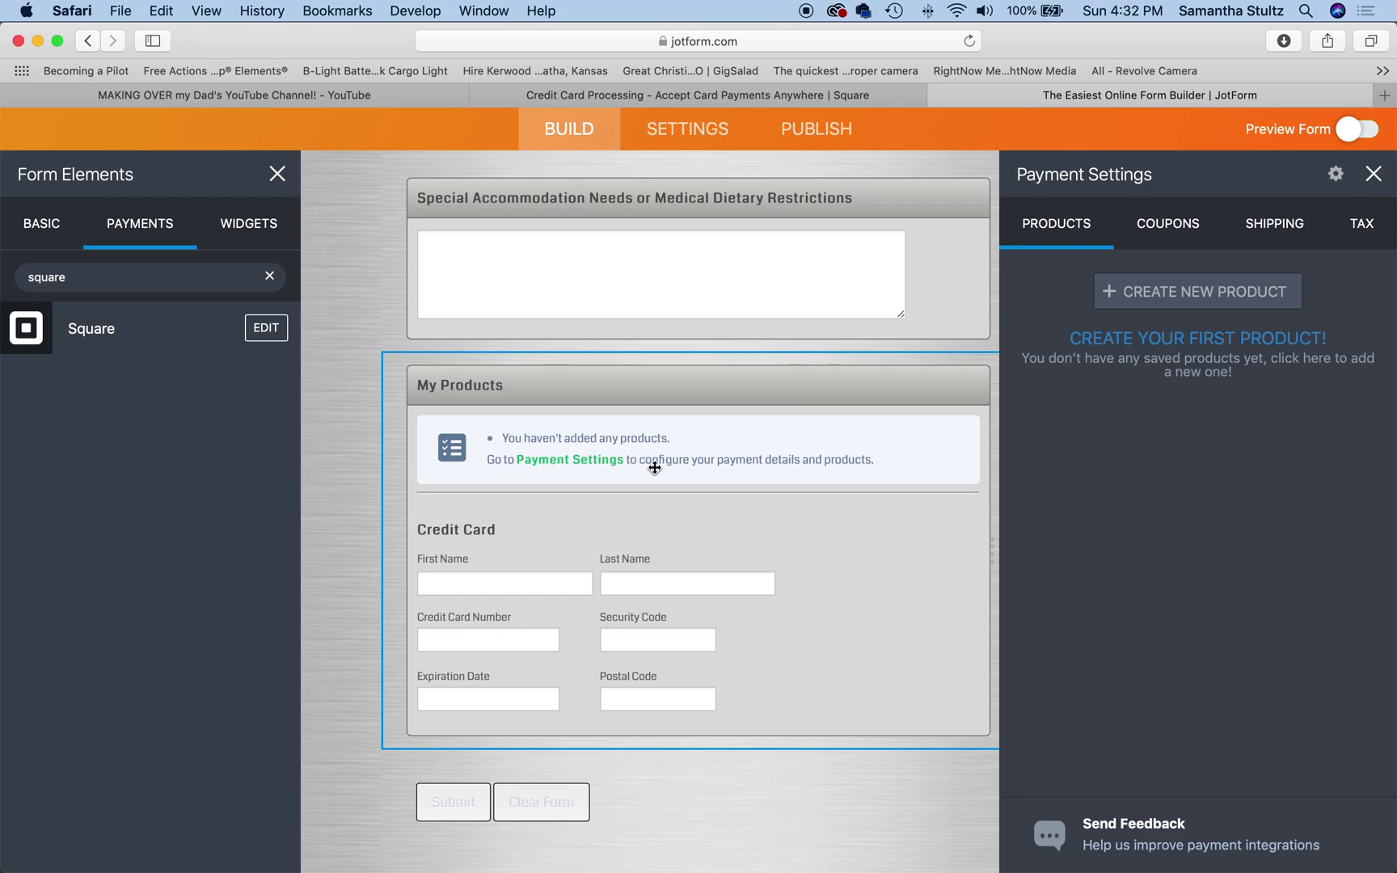
Step: Create and save a 'Full Team Payment' product priced 240.00
{"action": "scroll", "coordinate": [727, 467], "scroll_direction": "up", "scroll_amount": 5}
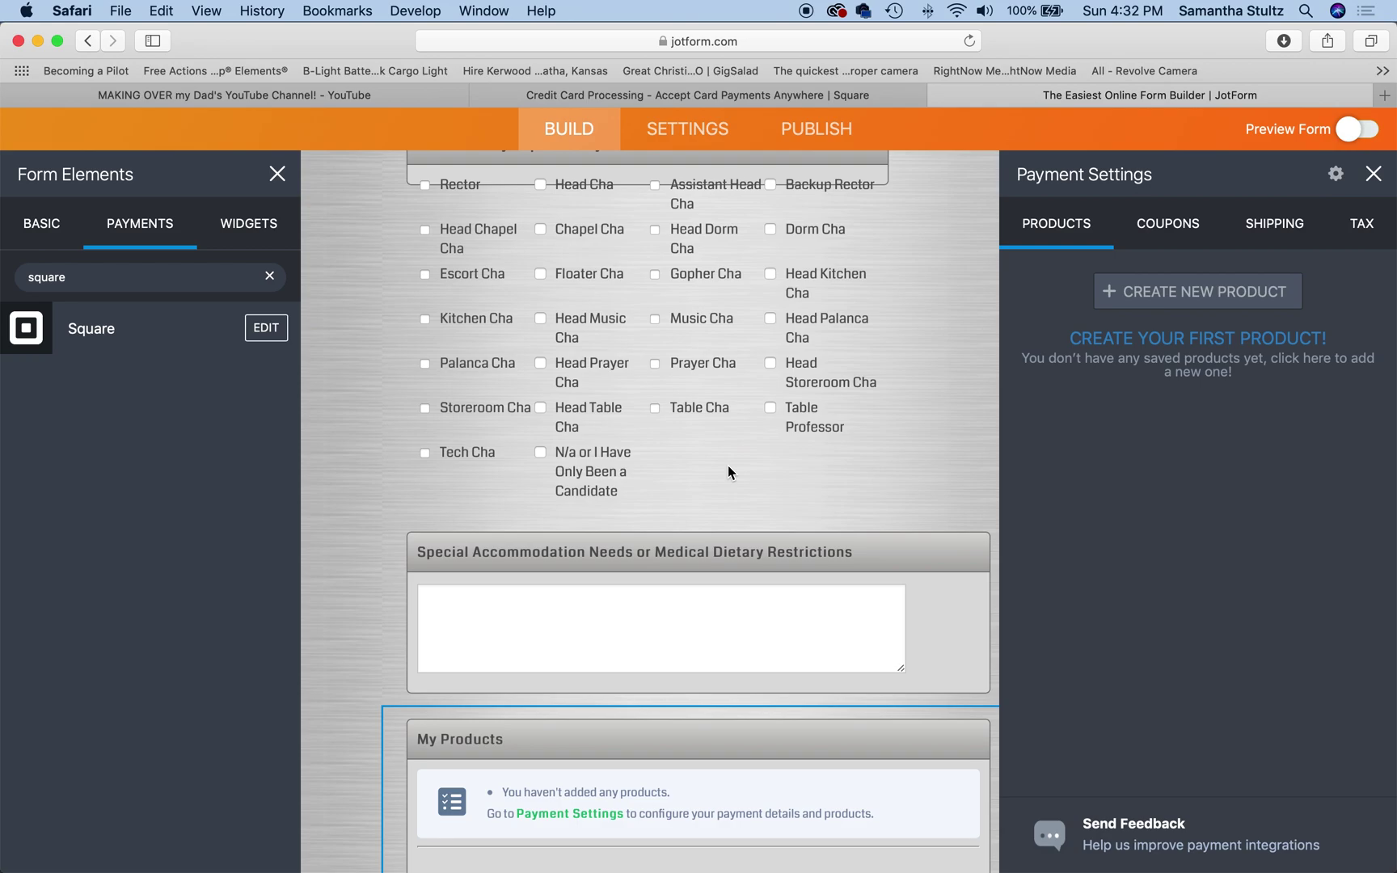
{"action": "left_click", "coordinate": [1122, 301]}
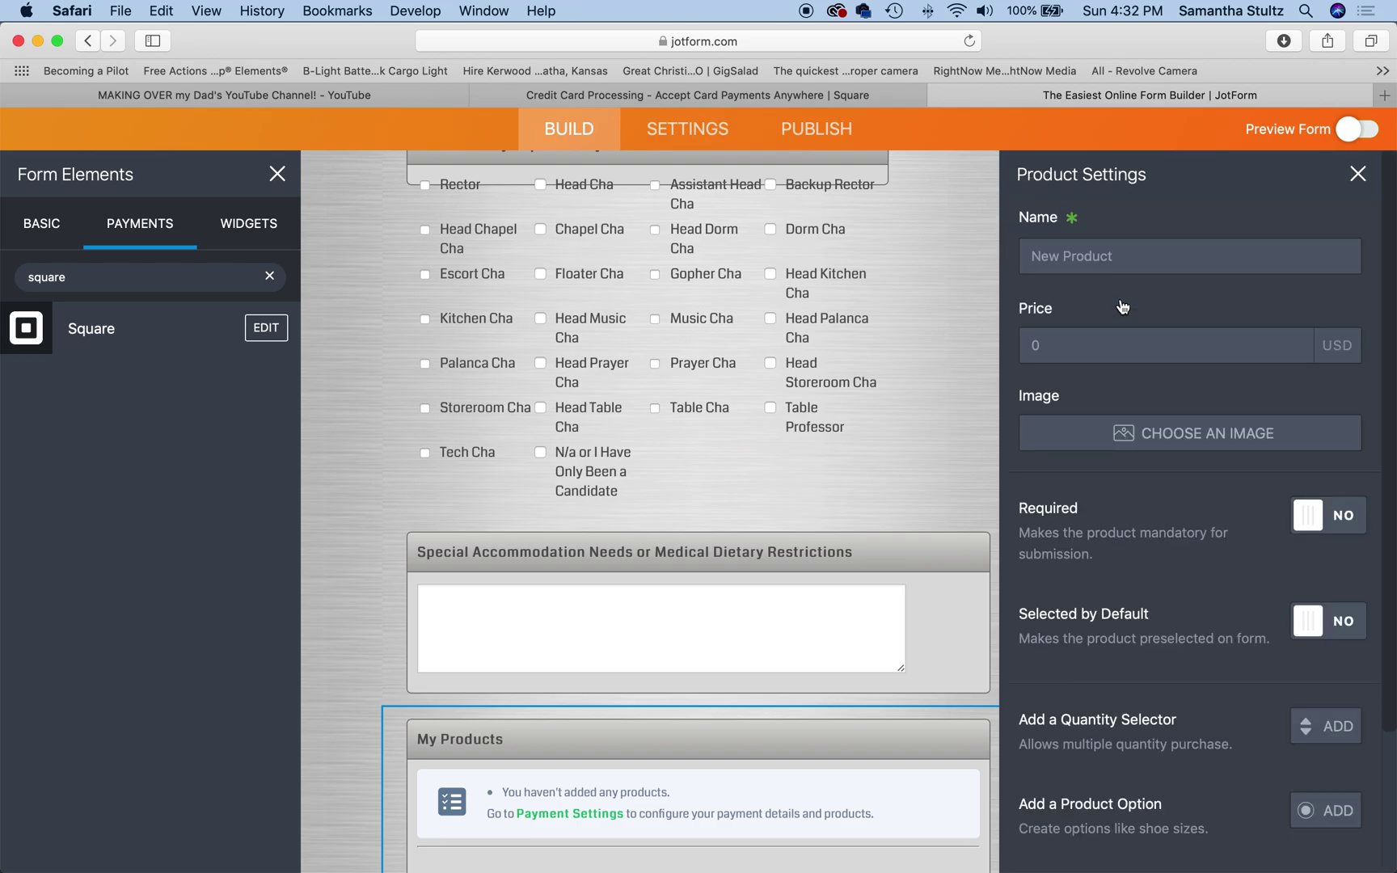
{"action": "left_click", "coordinate": [1056, 254]}
{"action": "type", "text": "Full Team Payment"}
{"action": "left_click", "coordinate": [1117, 350]}
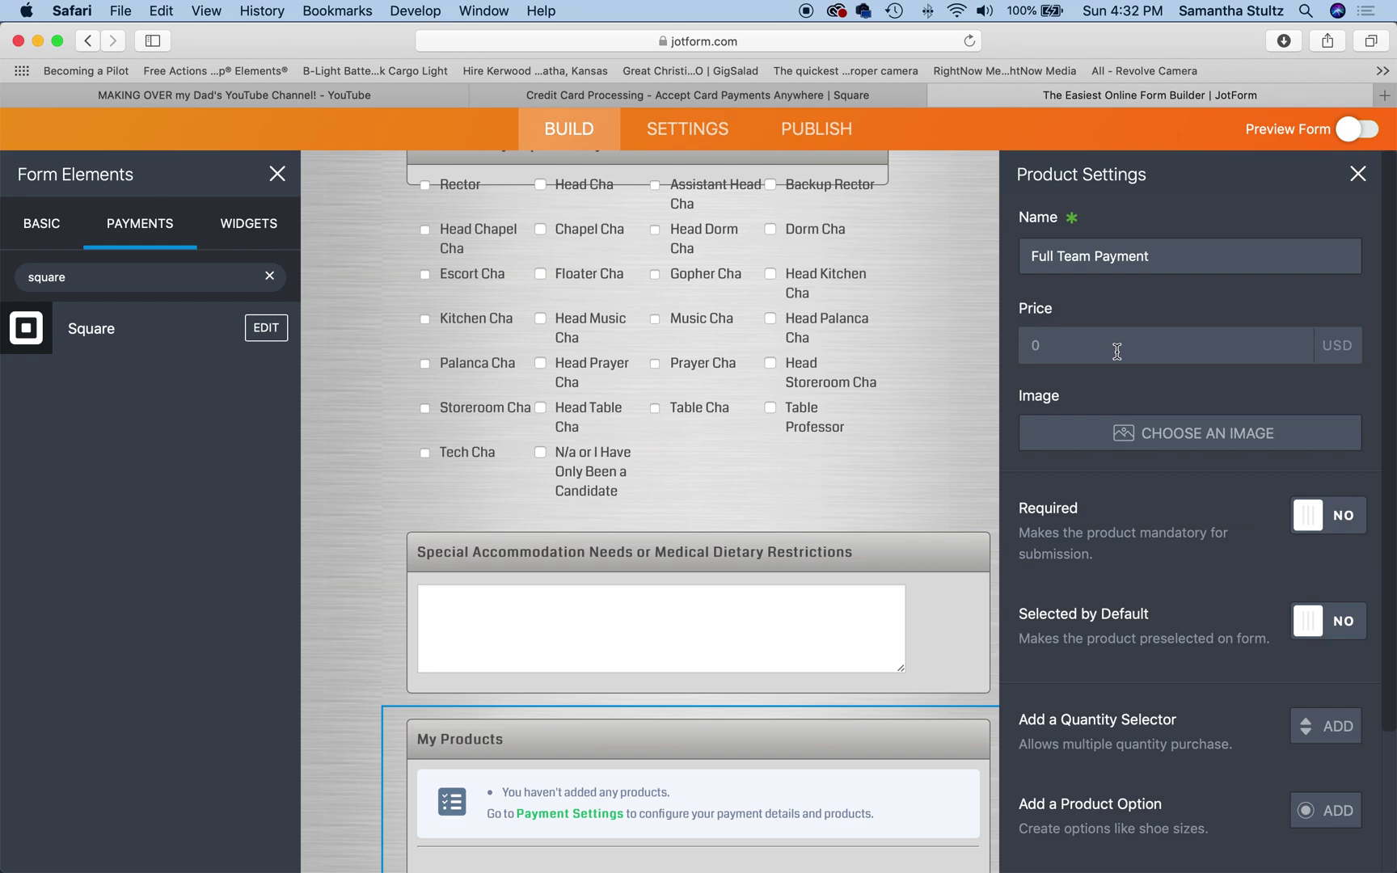
{"action": "type", "text": "240"}
{"action": "left_click", "coordinate": [1185, 491]}
{"action": "scroll", "coordinate": [1179, 585], "scroll_direction": "down", "scroll_amount": 4}
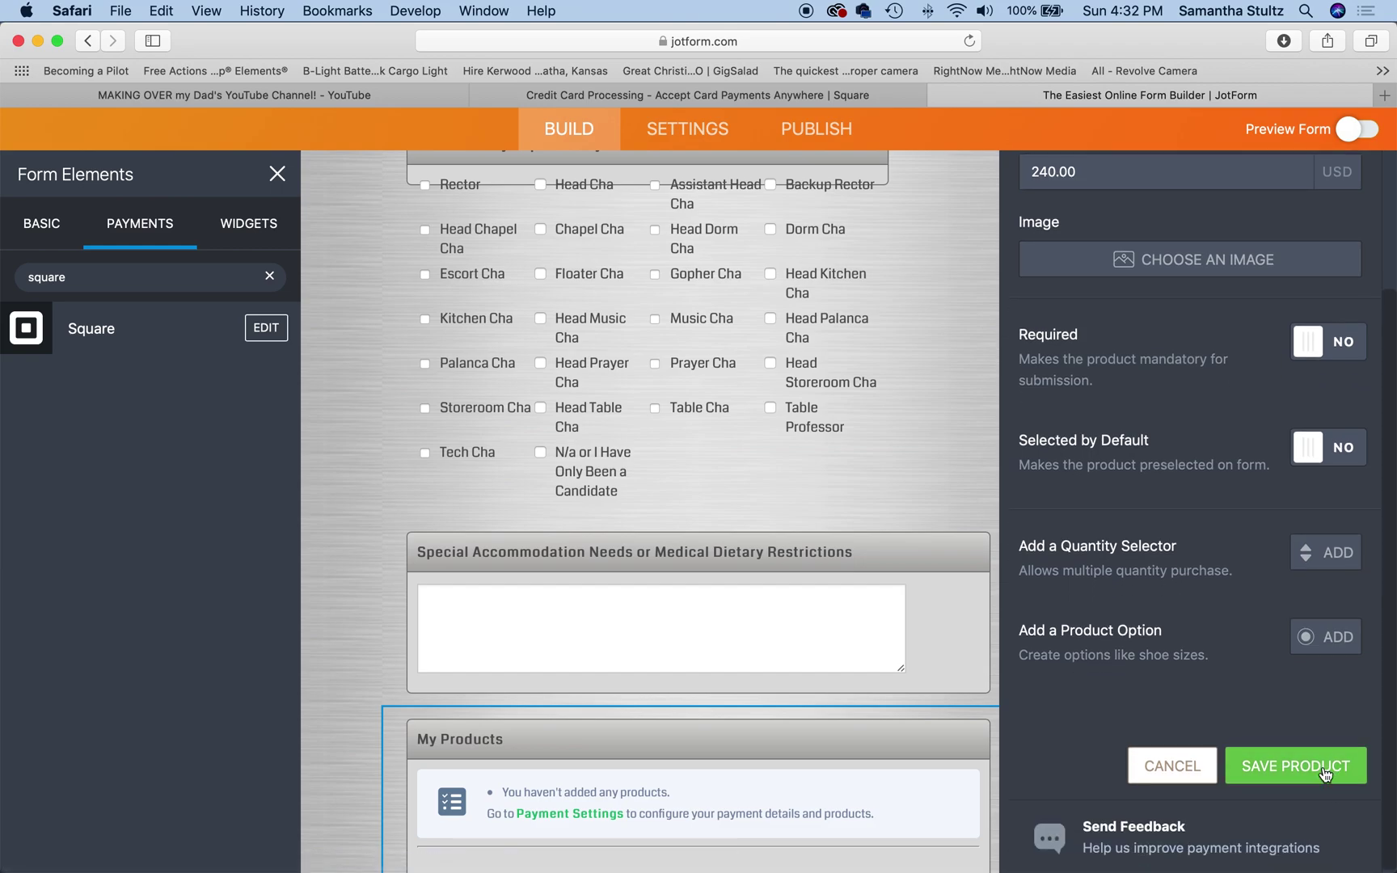
{"action": "left_click", "coordinate": [1325, 774]}
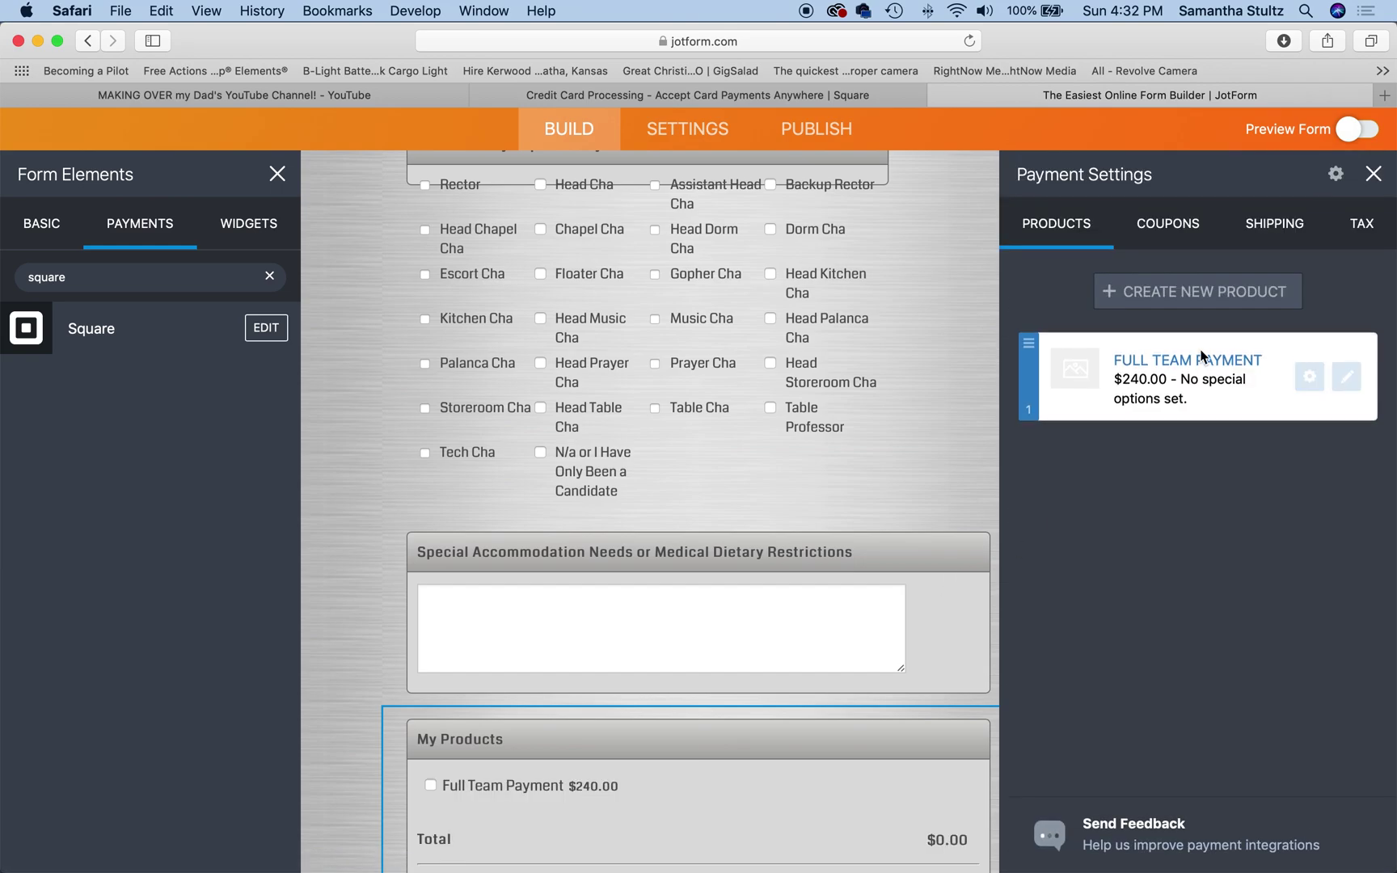
{"action": "left_click", "coordinate": [1190, 293]}
Step: Create and save a 'Payment Plan - First Installment' product priced 60.00
{"action": "left_click", "coordinate": [1089, 259]}
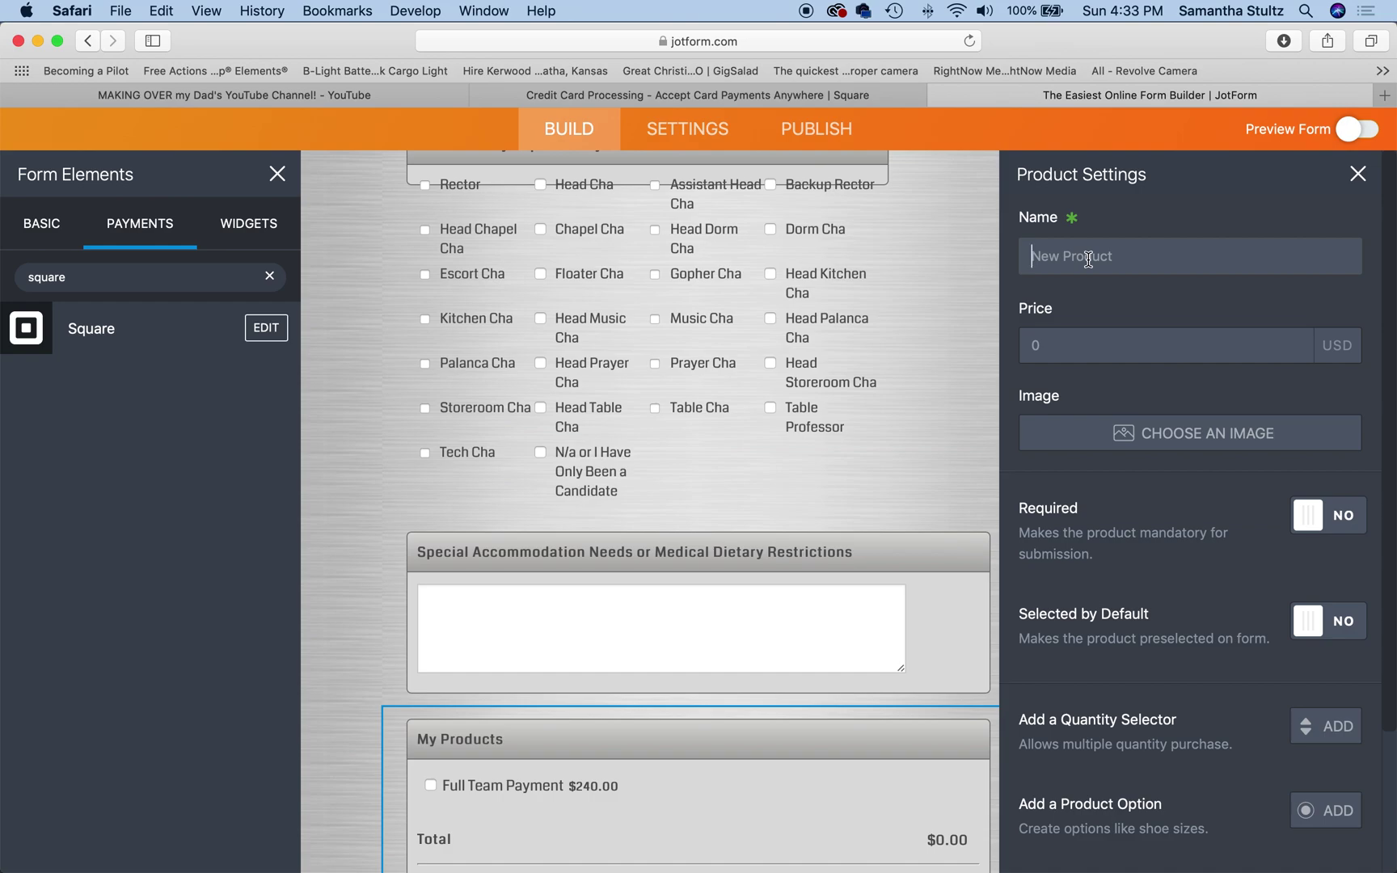
{"action": "type", "text": "Payment Play"}
{"action": "key", "text": "BackSpace"}
{"action": "key", "text": "BackSpace"}
{"action": "type", "text": "n - Fist"}
{"action": "key", "text": "BackSpace"}
{"action": "key", "text": "BackSpace"}
{"action": "key", "text": "BackSpace"}
{"action": "type", "text": "rst Installment"}
{"action": "key", "text": "Tab"}
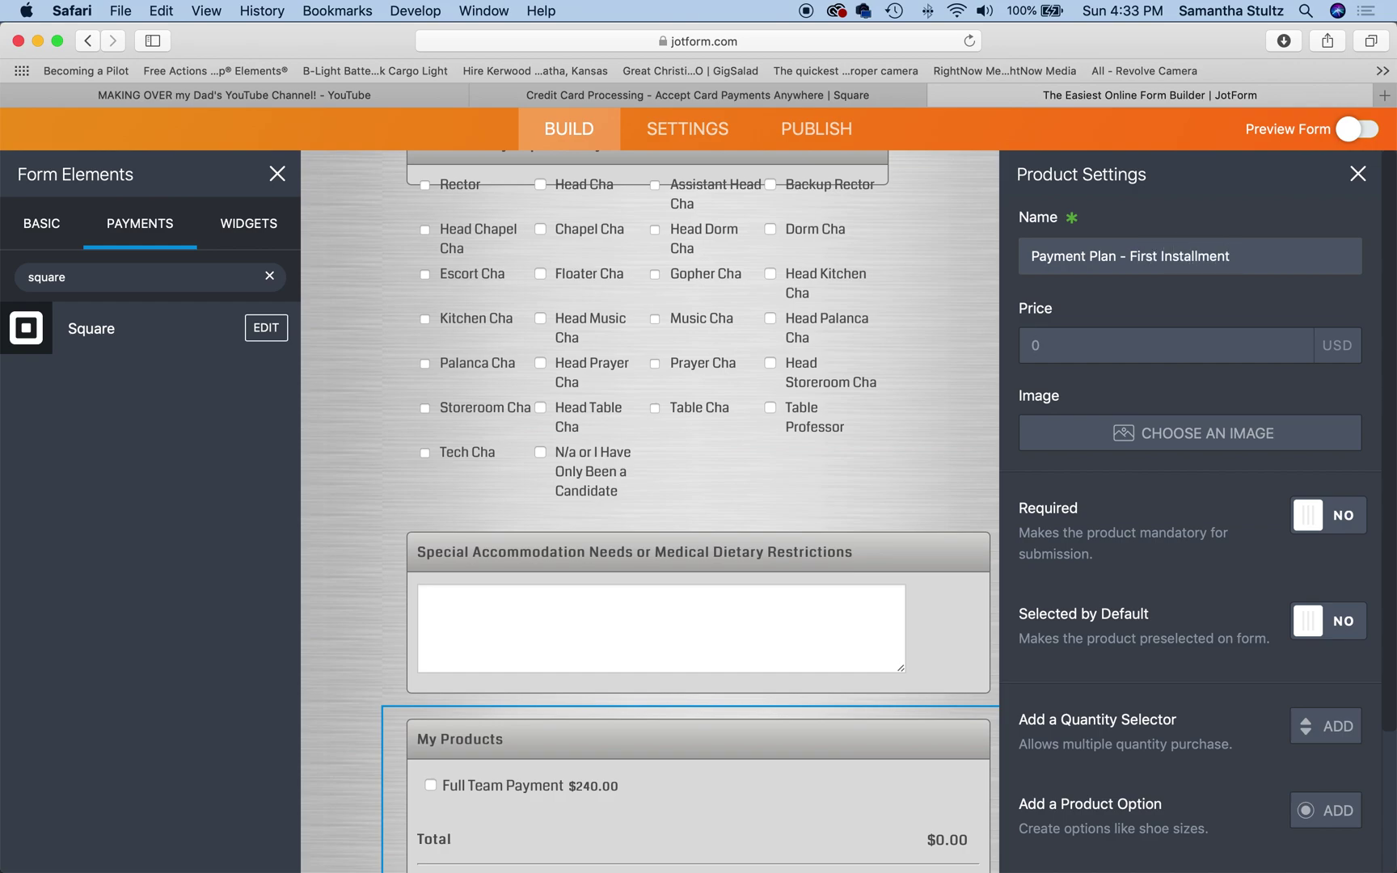
{"action": "type", "text": "60"}
{"action": "left_click", "coordinate": [1191, 377]}
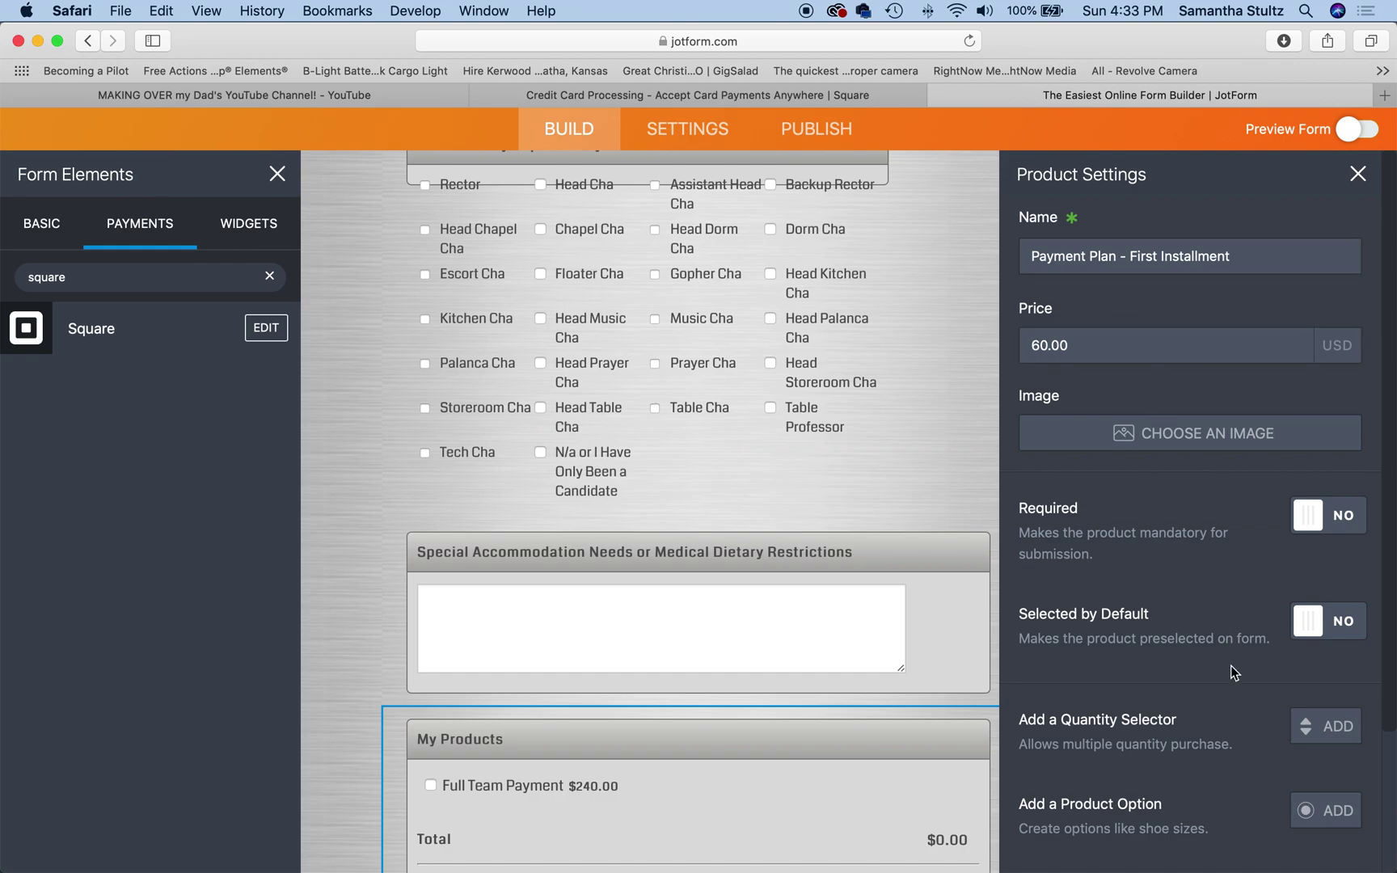
{"action": "scroll", "coordinate": [1230, 673], "scroll_direction": "down", "scroll_amount": 4}
{"action": "left_click", "coordinate": [1298, 768]}
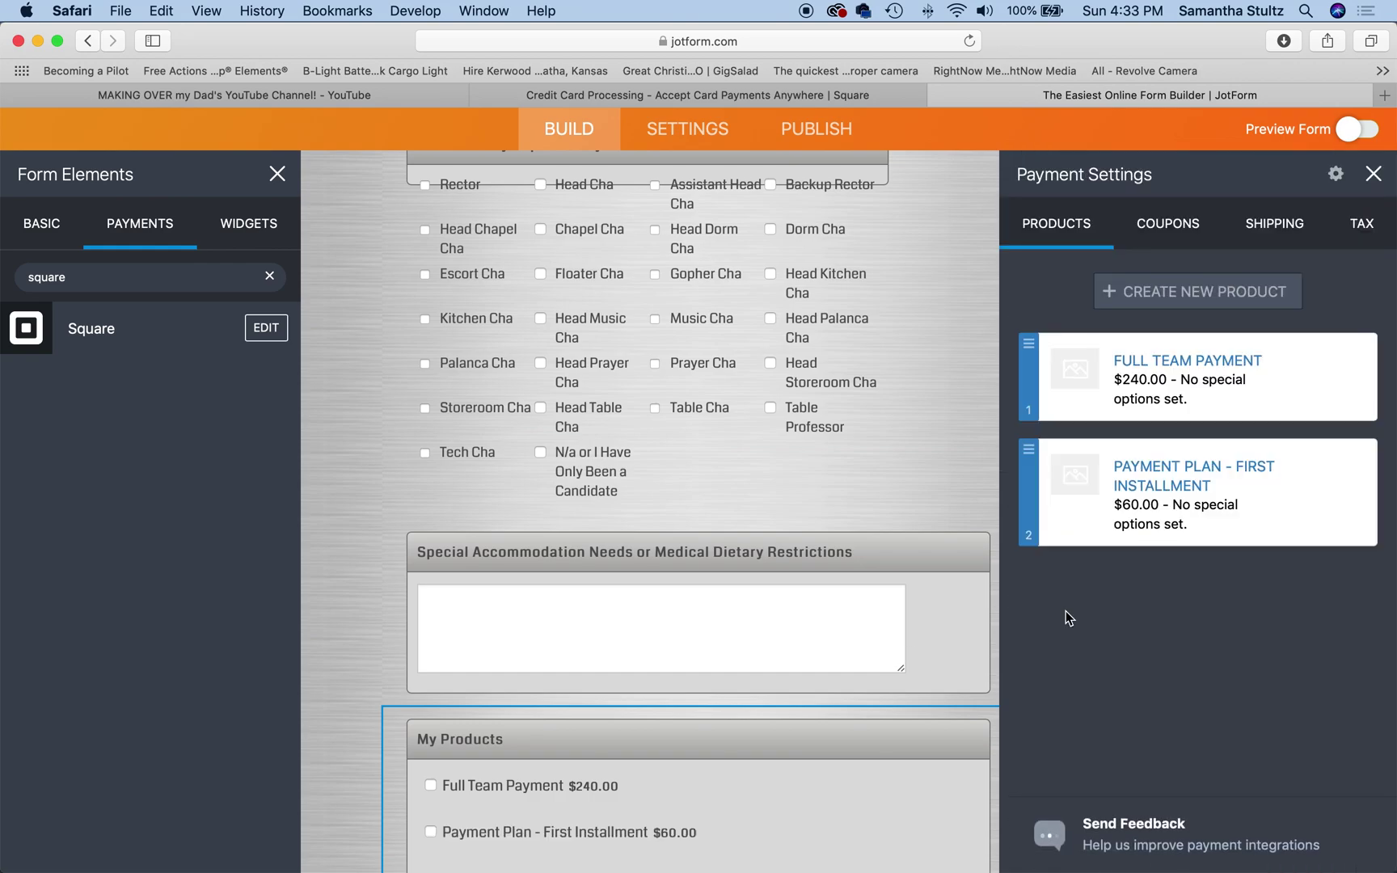
Step: Bring up the Tax settings for the Square payment field
{"action": "scroll", "coordinate": [833, 586], "scroll_direction": "down", "scroll_amount": 1}
{"action": "scroll", "coordinate": [833, 585], "scroll_direction": "down", "scroll_amount": 5}
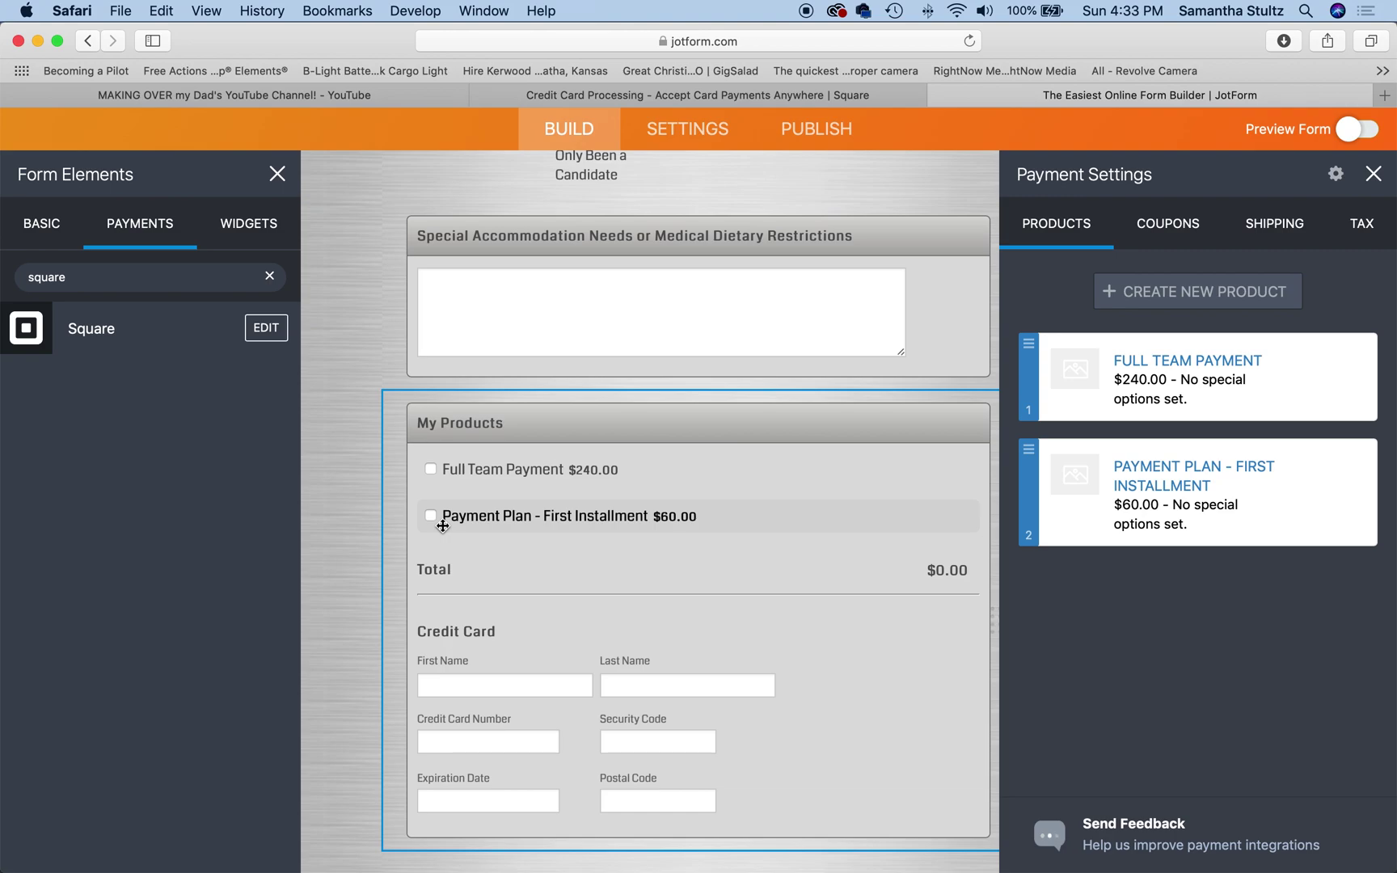
{"action": "left_click", "coordinate": [1373, 234]}
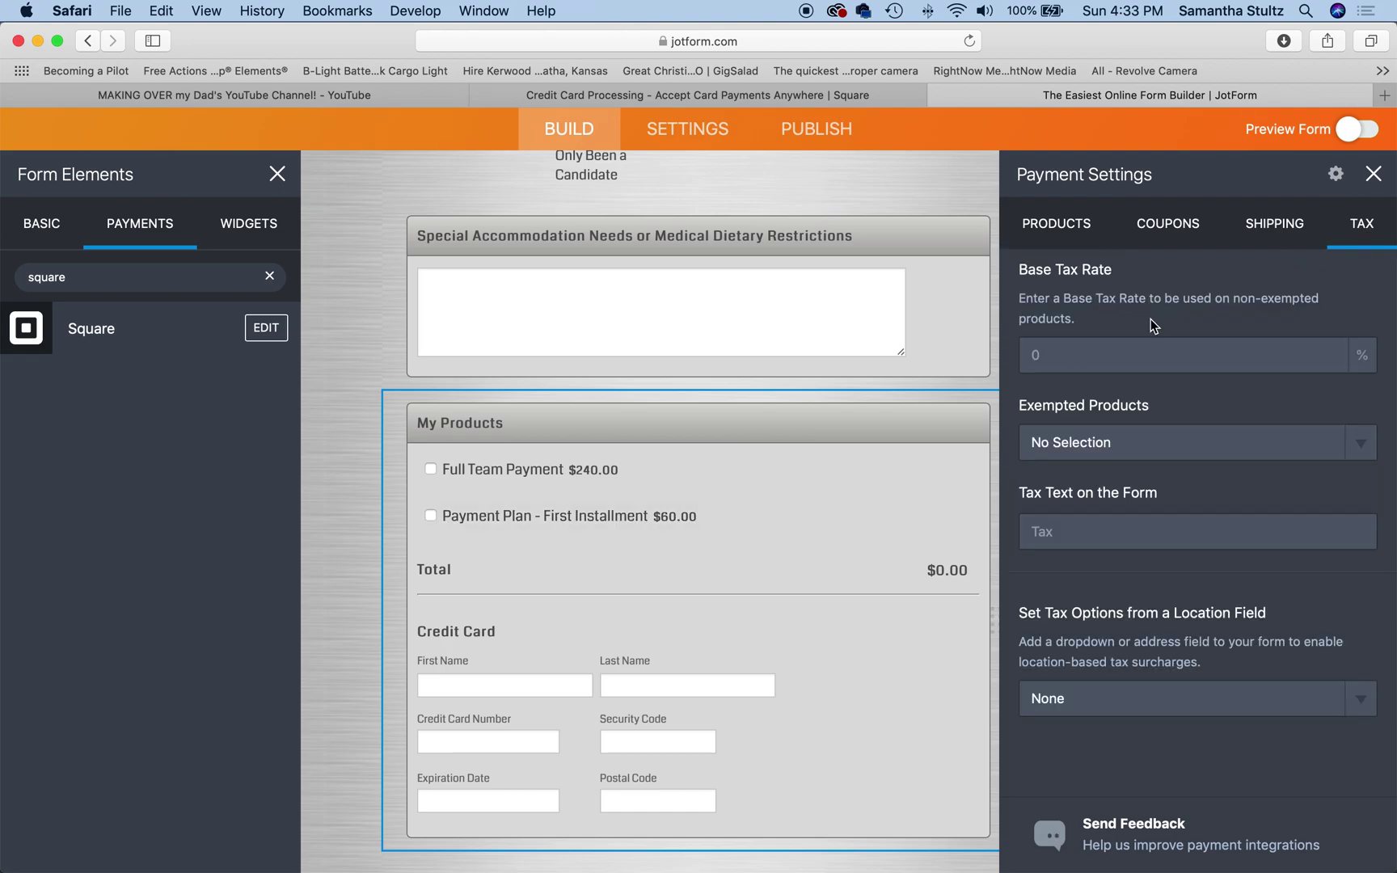
Step: Set the base tax rate to 3.1%
{"action": "left_click", "coordinate": [1075, 357]}
{"action": "type", "text": "3.1"}
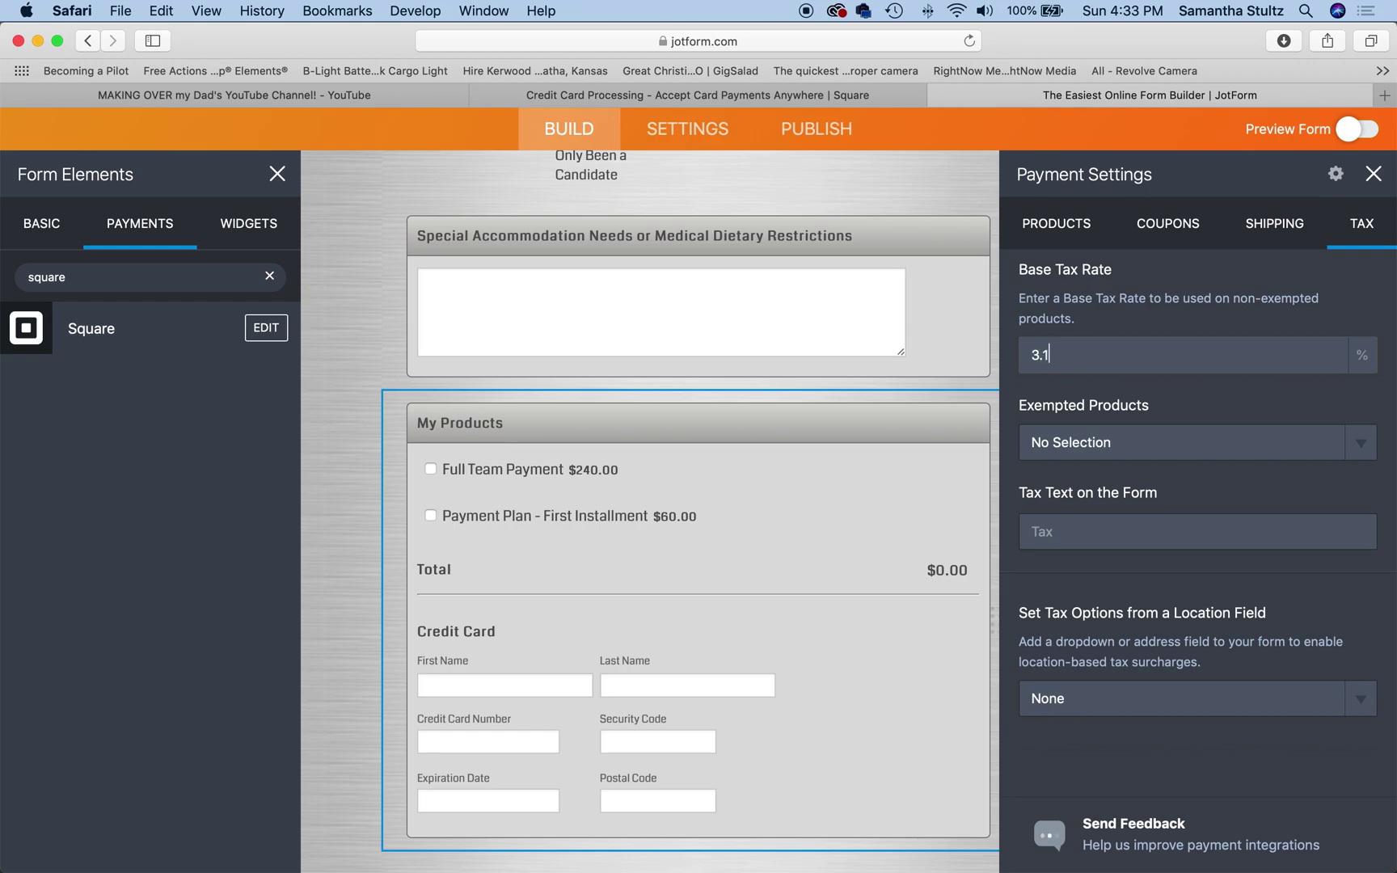
{"action": "key", "text": "Return"}
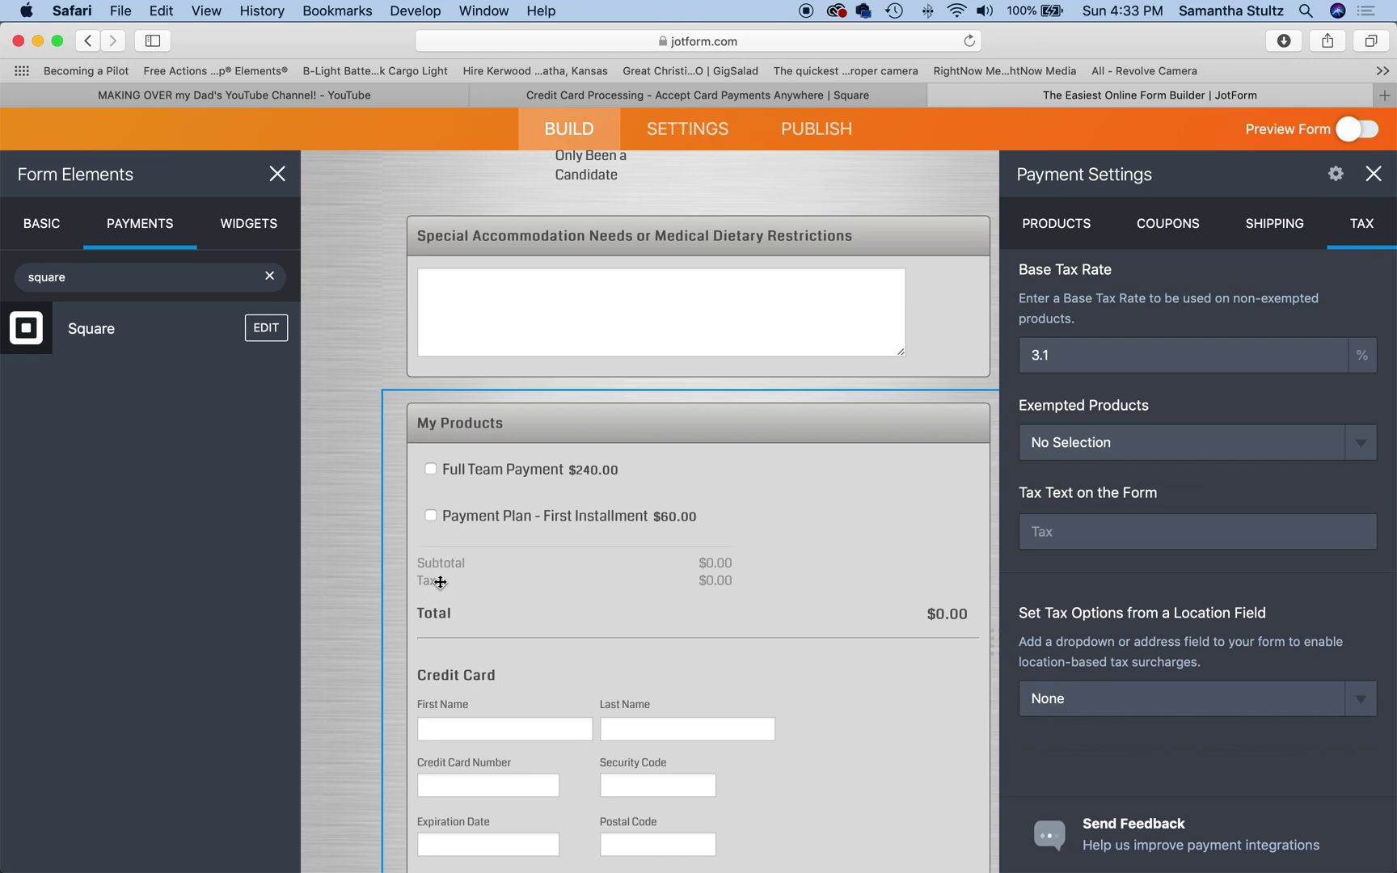
Step: Rename the form's Tax row to 'Processing Fee' and close Payment Settings
{"action": "double_click", "coordinate": [423, 580]}
{"action": "type", "text": "Processing Fee"}
{"action": "left_click", "coordinate": [1373, 178]}
Step: Open the published form and tick Full Team Payment, showing a $7.44 fee and $247.44 total
{"action": "scroll", "coordinate": [1091, 414], "scroll_direction": "down", "scroll_amount": 1}
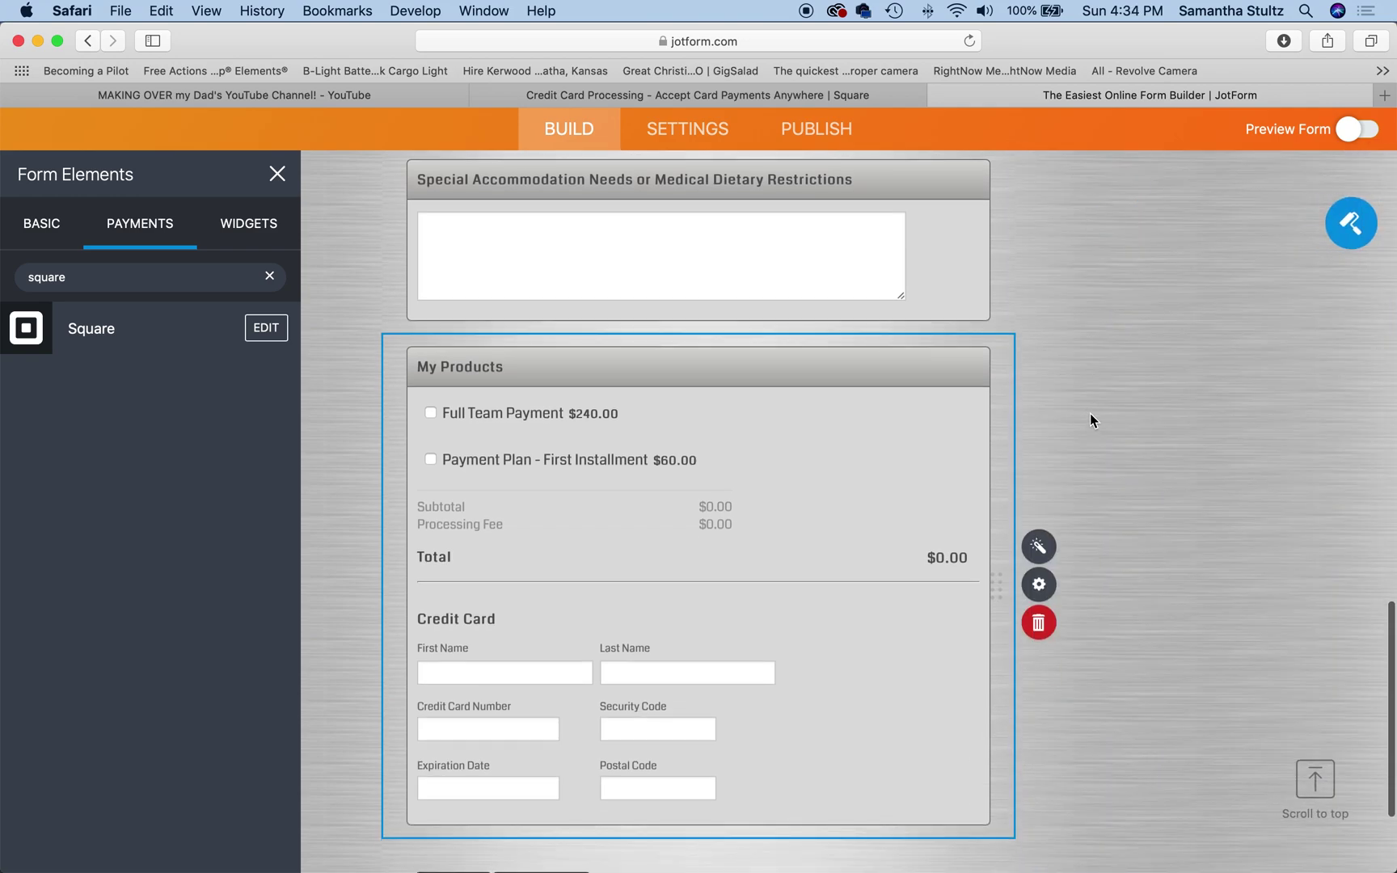
{"action": "scroll", "coordinate": [845, 368], "scroll_direction": "up", "scroll_amount": 5}
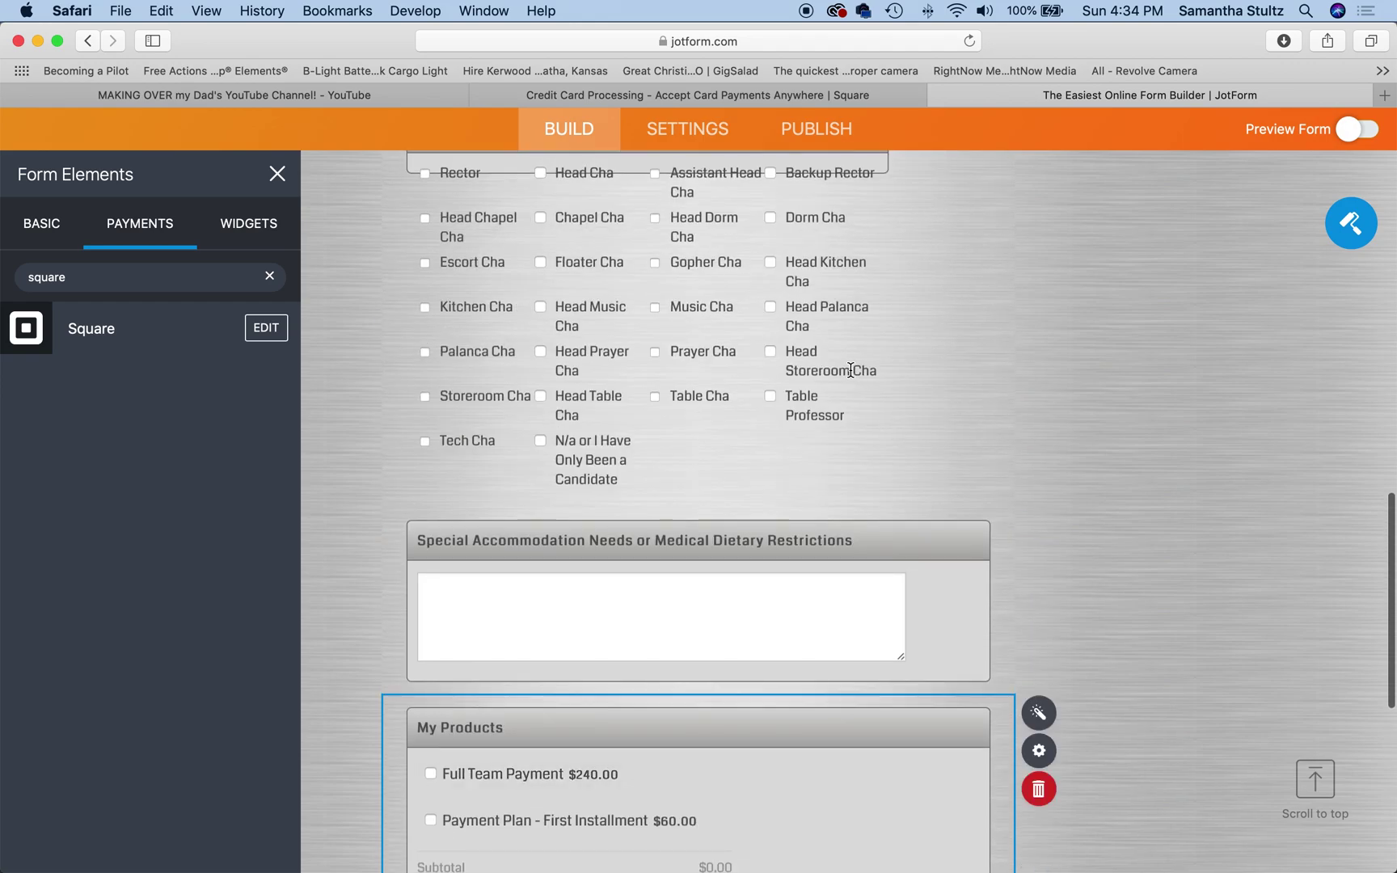
{"action": "left_click", "coordinate": [829, 135]}
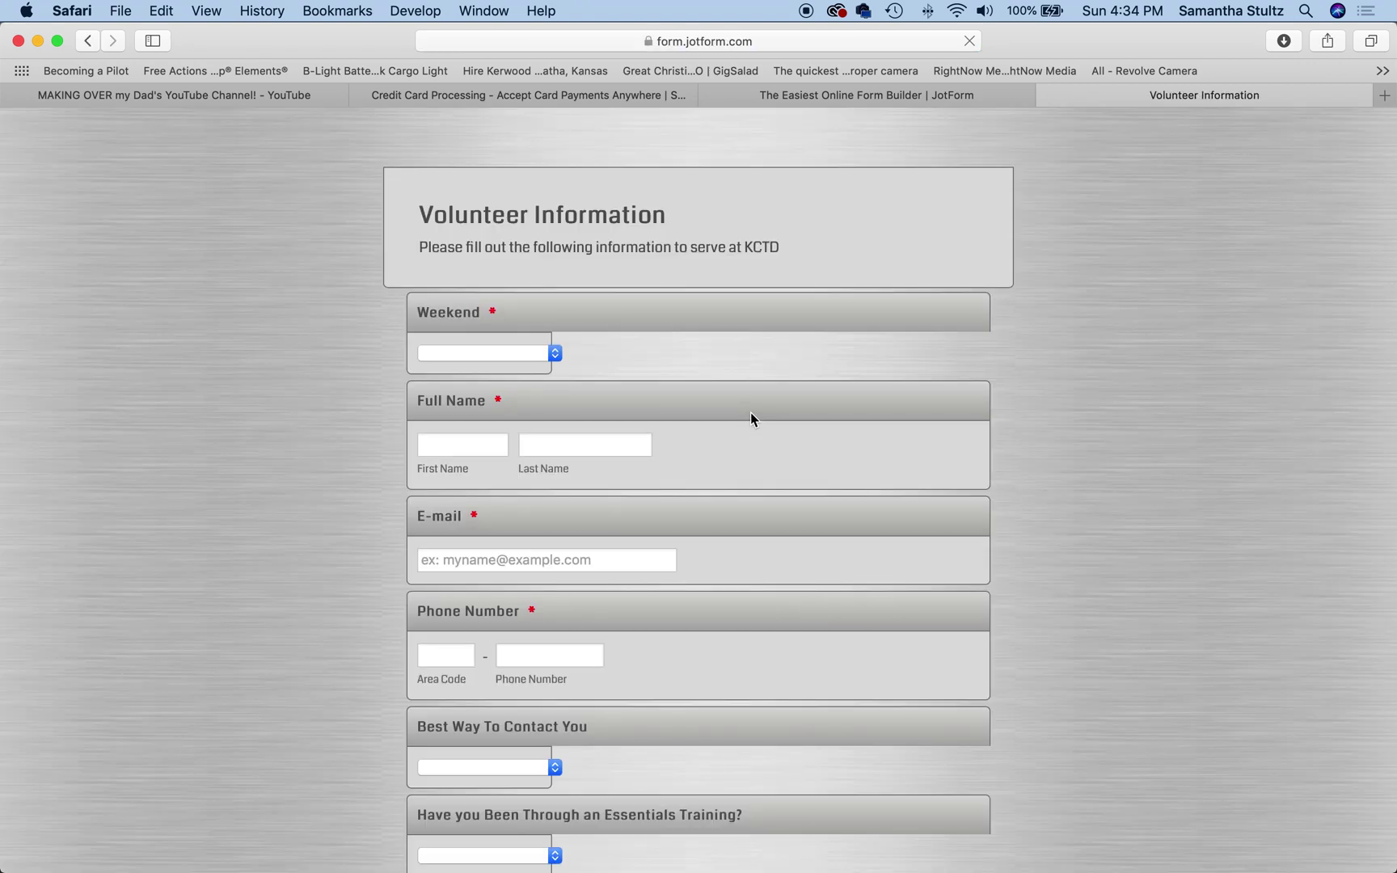
{"action": "scroll", "coordinate": [750, 414], "scroll_direction": "down", "scroll_amount": 10}
{"action": "scroll", "coordinate": [749, 412], "scroll_direction": "down", "scroll_amount": 10}
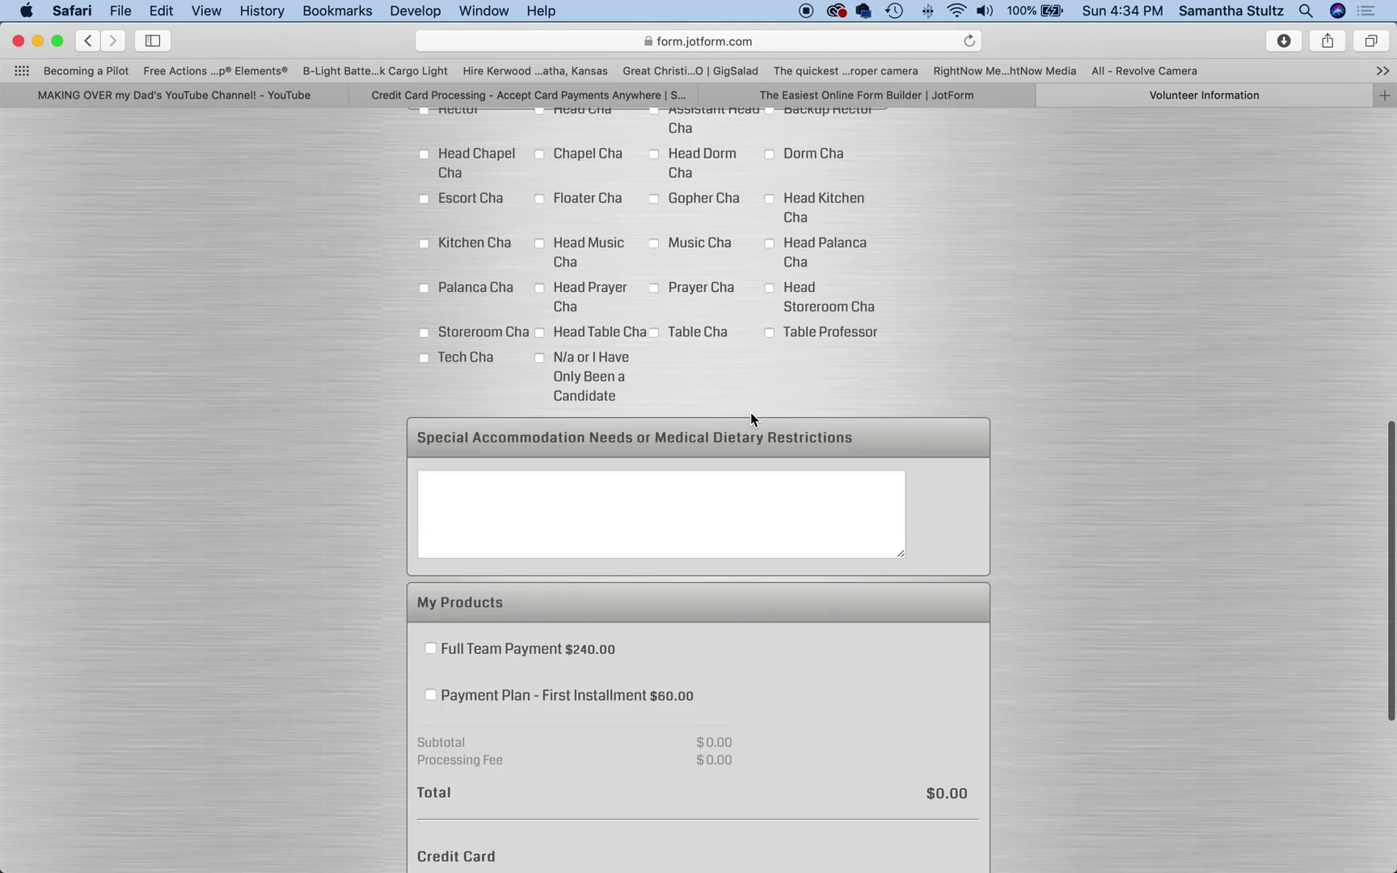
{"action": "left_click", "coordinate": [432, 318]}
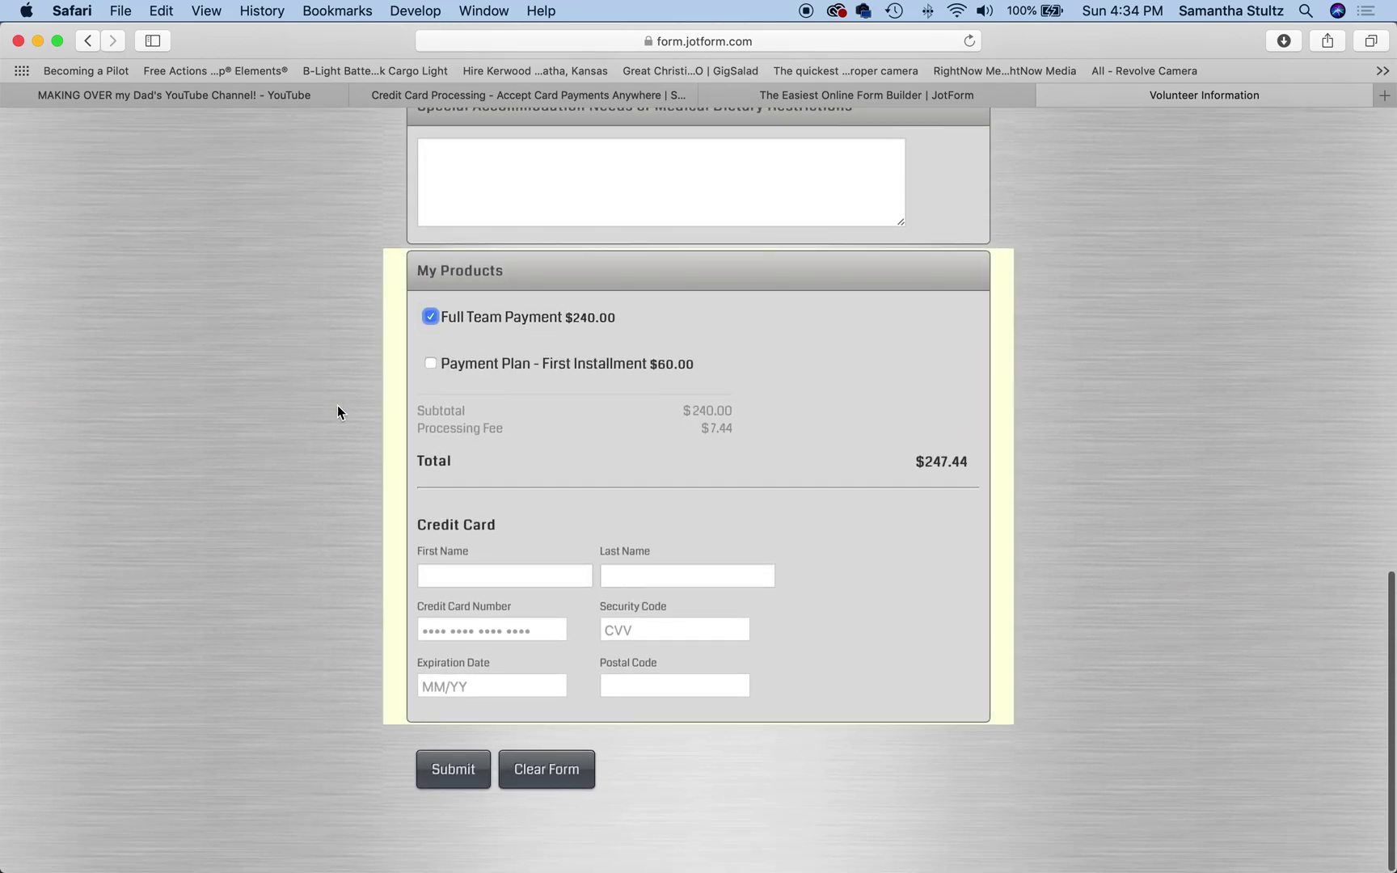
{"action": "mouse_move", "coordinate": [774, 418]}
{"action": "left_mouse_down"}
{"action": "mouse_move", "coordinate": [536, 430]}
{"action": "mouse_move", "coordinate": [790, 432]}
{"action": "left_mouse_up"}
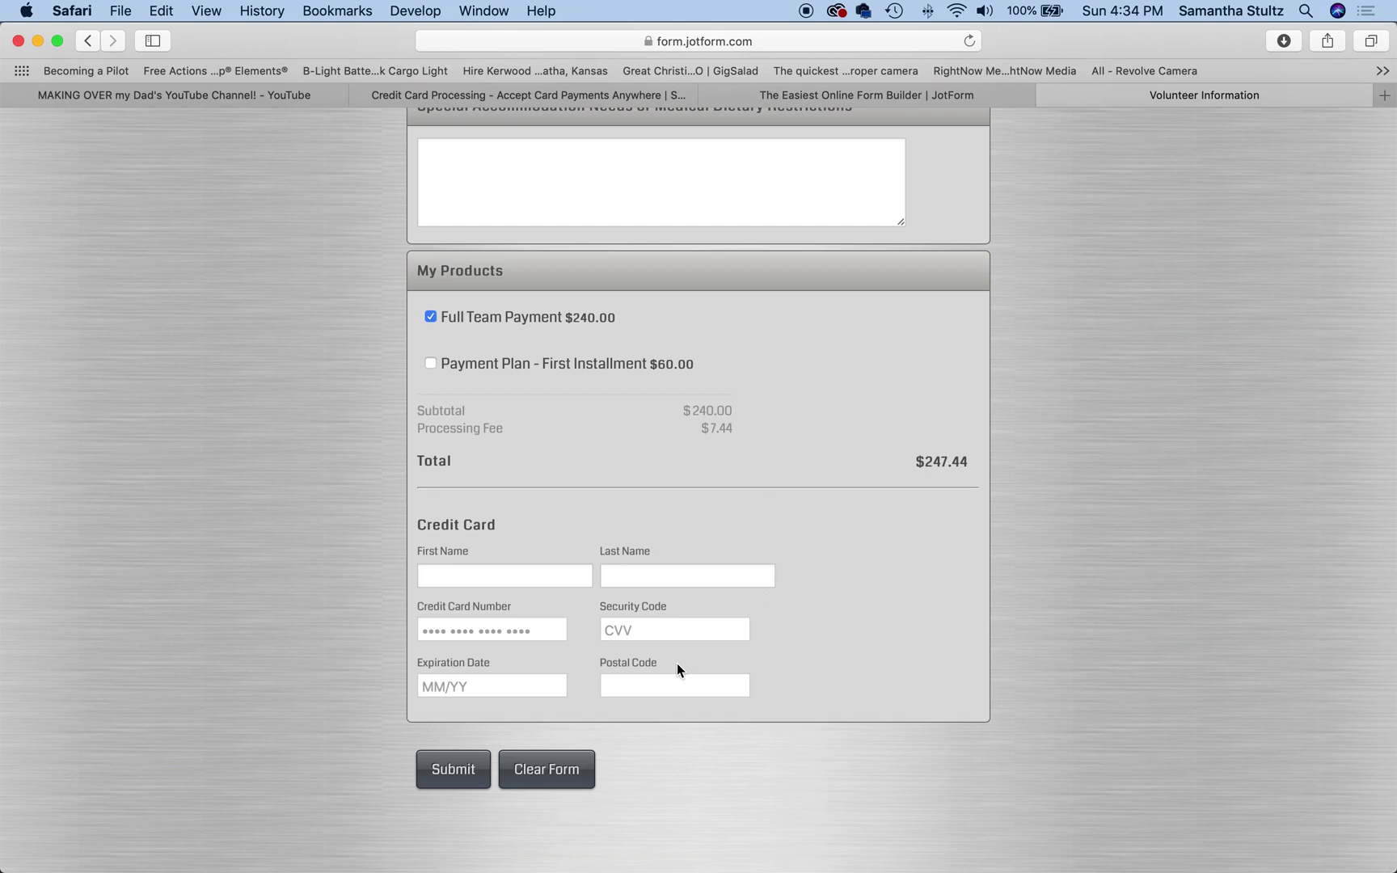
Step: Leave the live form and return to the builder tab showing the form's direct link
{"action": "left_click", "coordinate": [672, 630]}
{"action": "left_click", "coordinate": [526, 95]}
Step: Change the payment field's base tax rate to 3.6, then view the live form's $248.64 total
{"action": "left_click", "coordinate": [846, 94]}
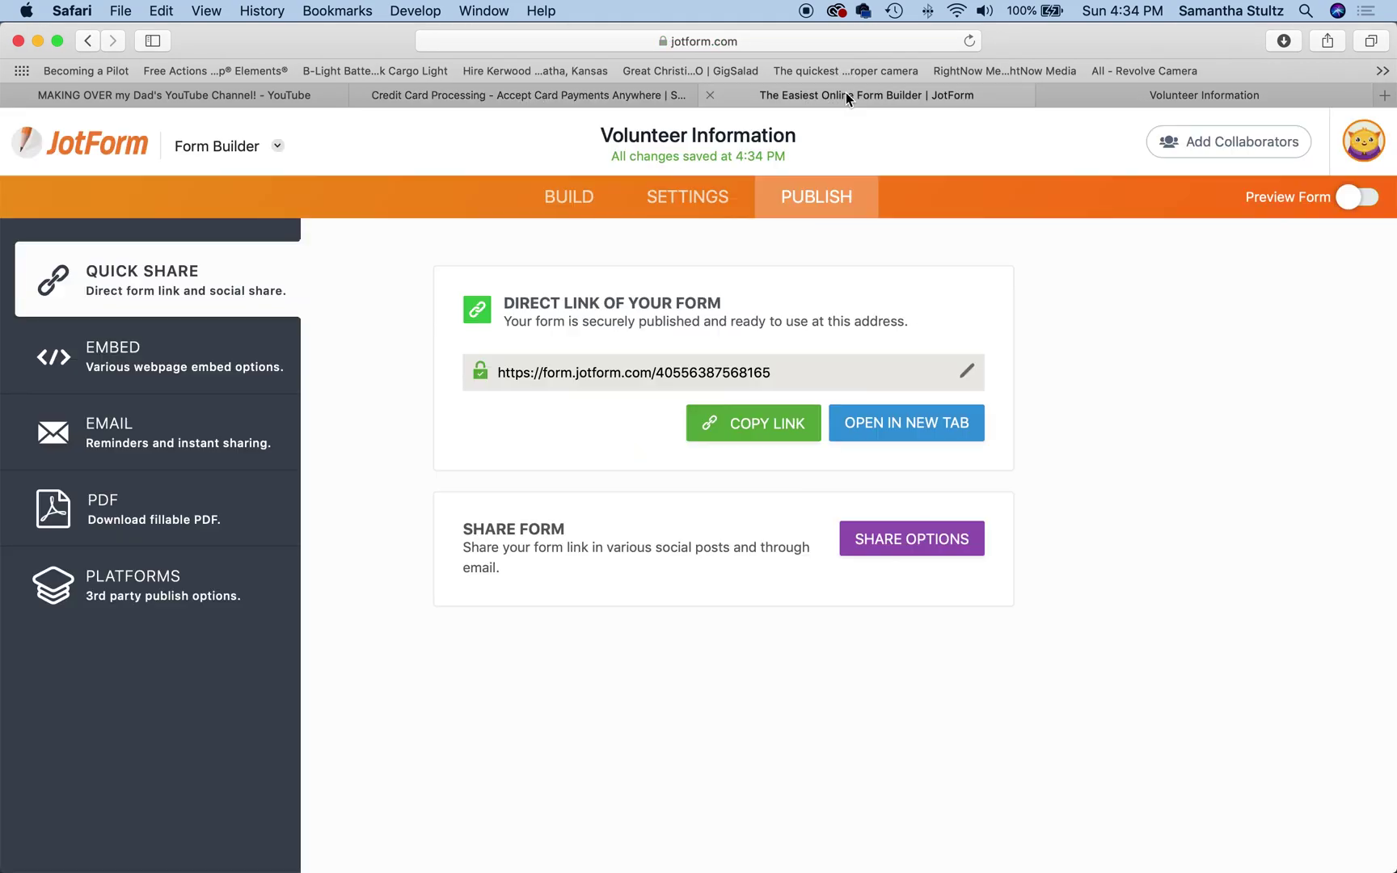
{"action": "left_click", "coordinate": [575, 196]}
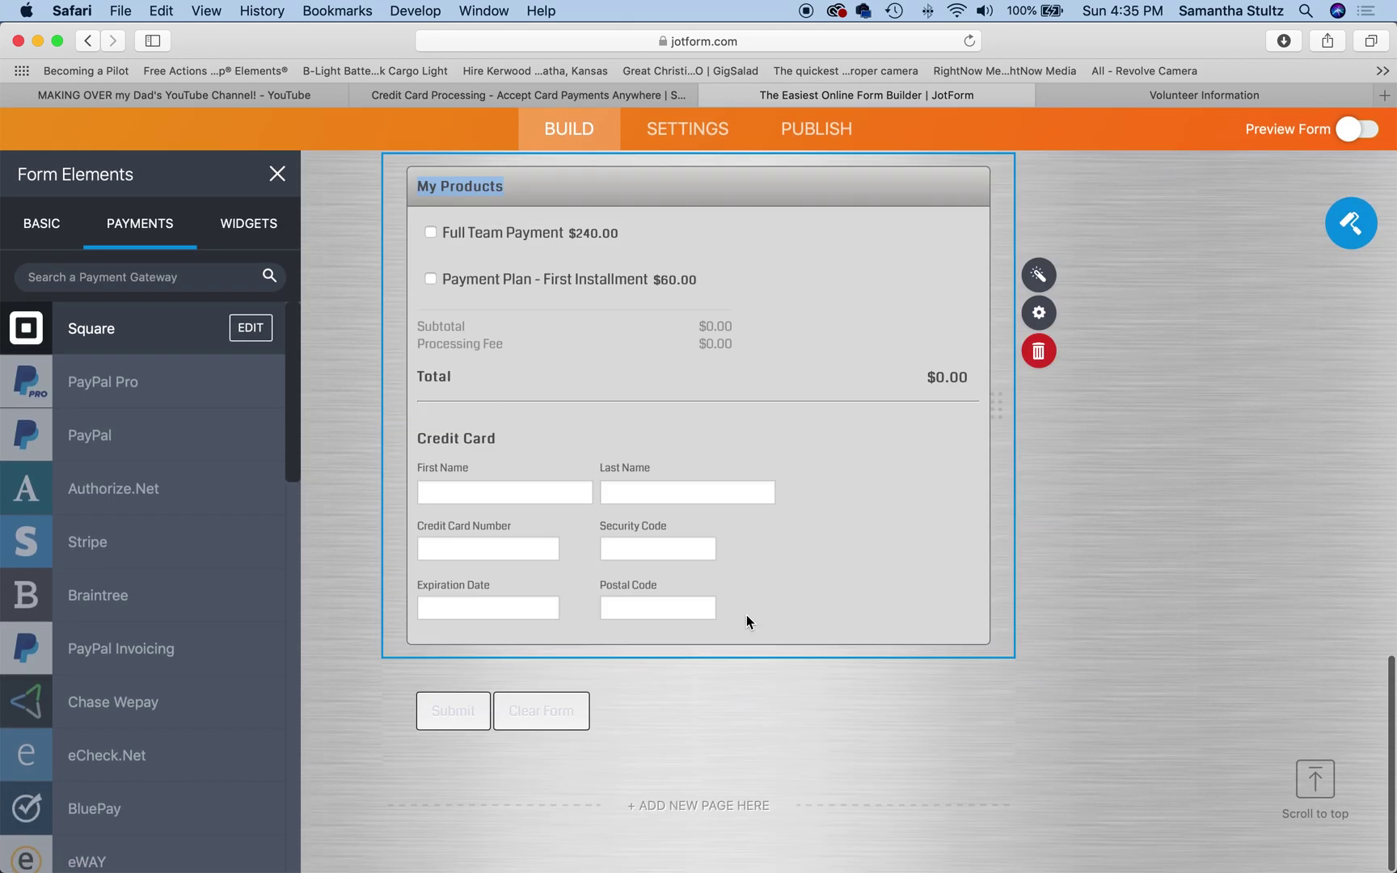
{"action": "left_click", "coordinate": [1040, 366]}
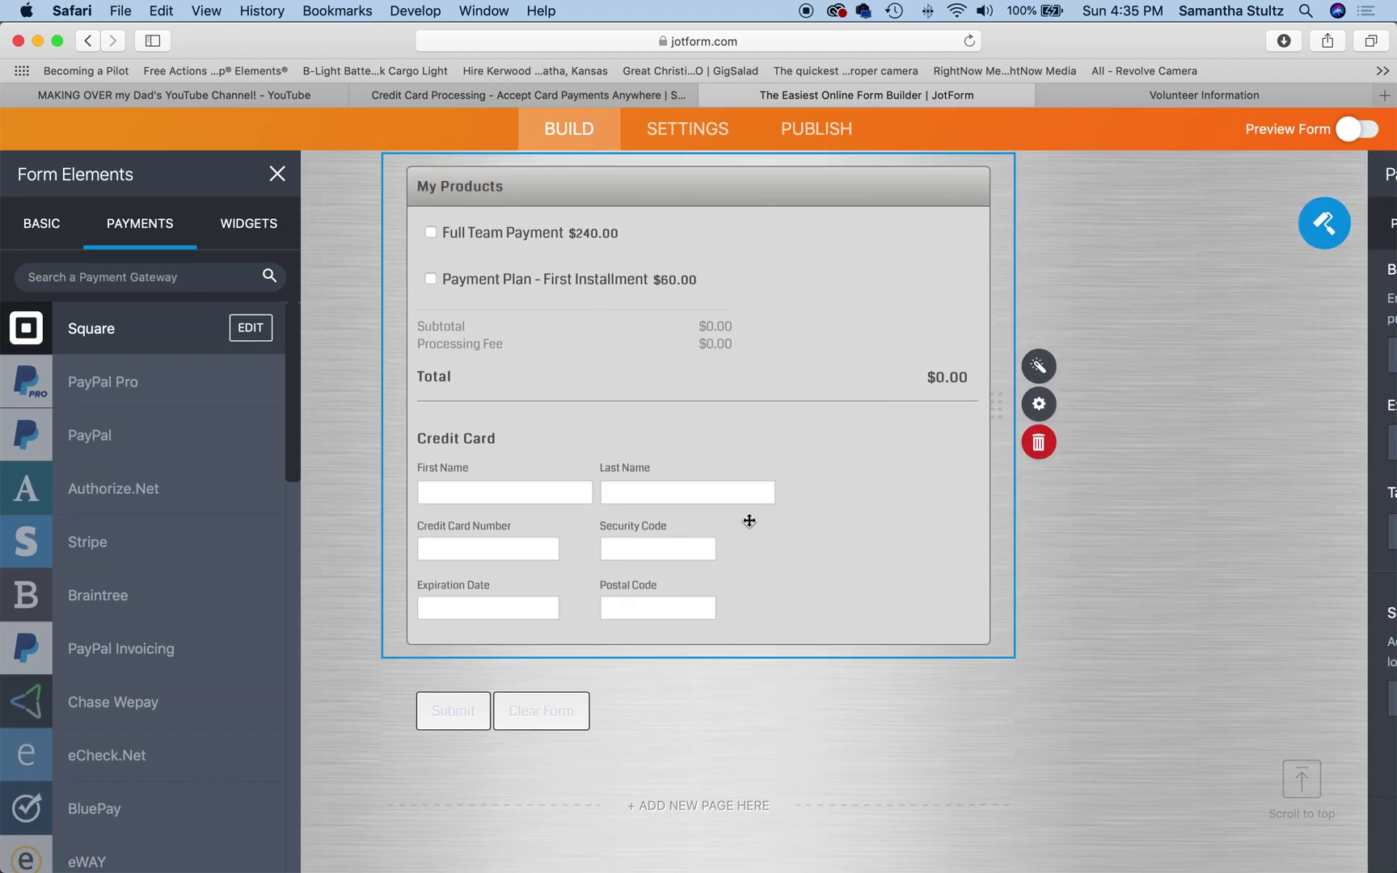
{"action": "left_click", "coordinate": [1164, 354]}
{"action": "key", "text": "BackSpace"}
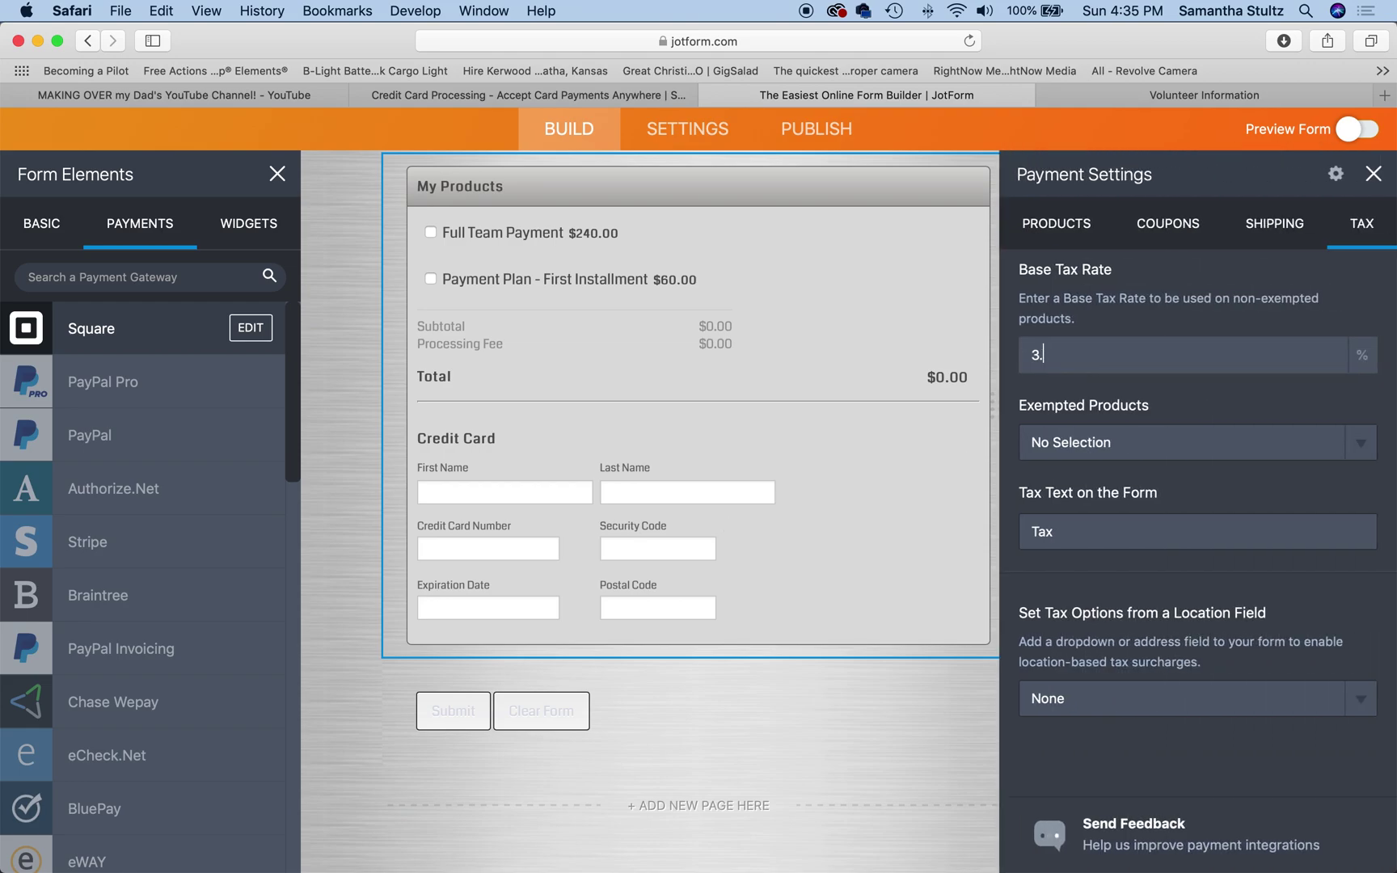
{"action": "type", "text": "5"}
{"action": "key", "text": "BackSpace"}
{"action": "type", "text": "6"}
{"action": "left_click", "coordinate": [995, 732]}
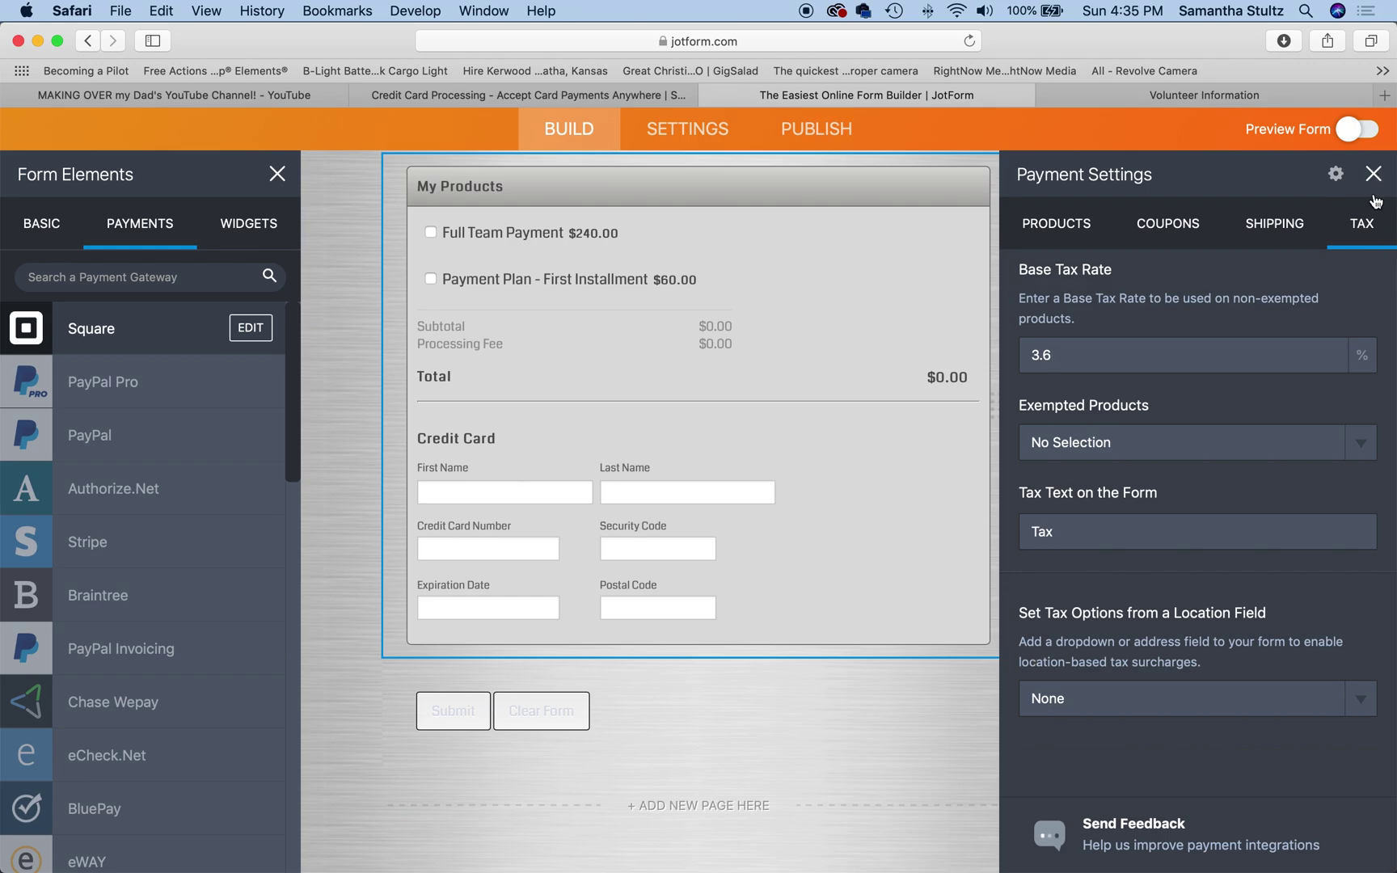
{"action": "left_click", "coordinate": [1373, 174]}
{"action": "scroll", "coordinate": [1208, 474], "scroll_direction": "up", "scroll_amount": 4}
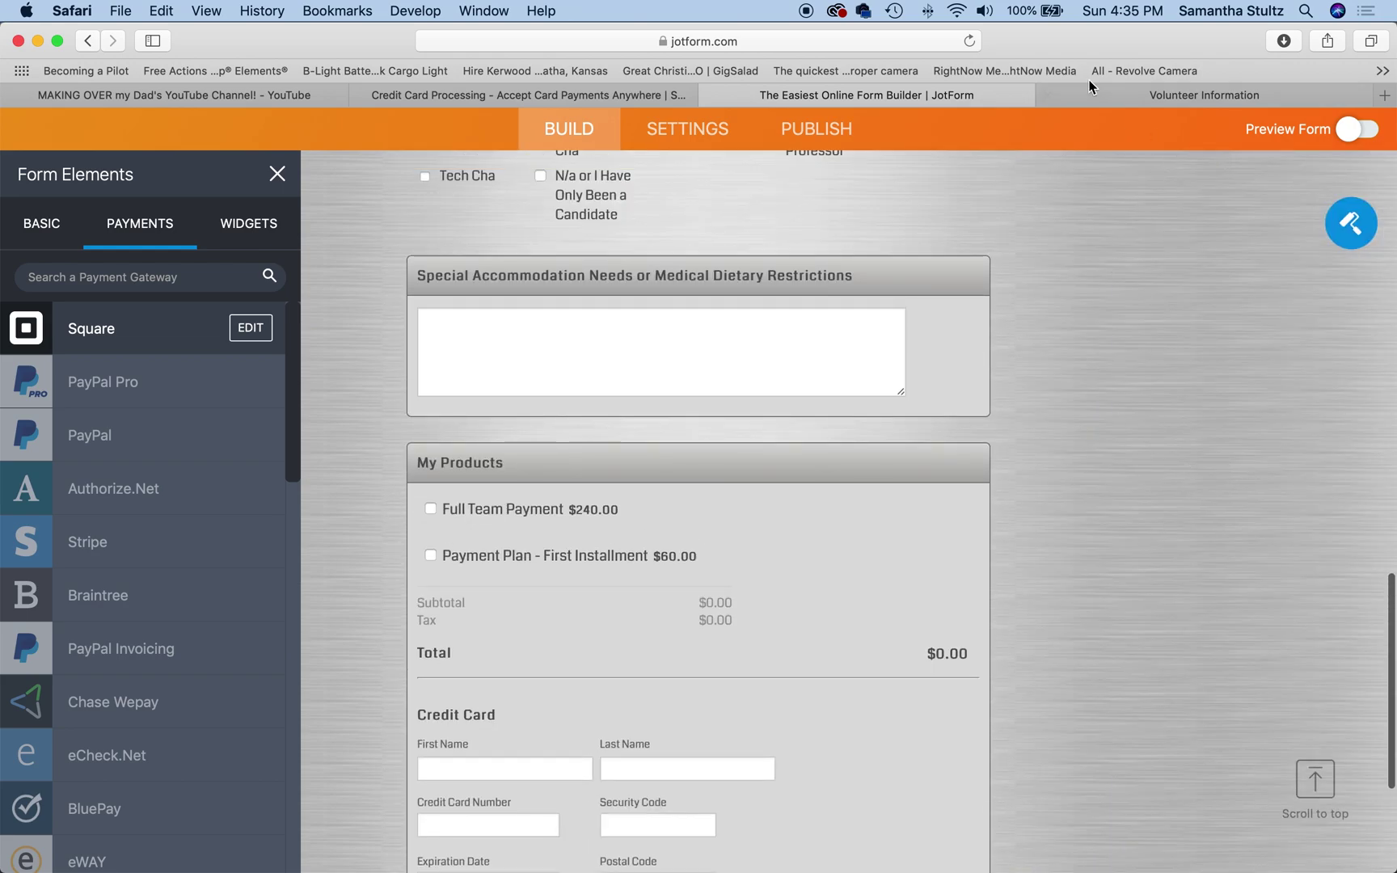
{"action": "left_click", "coordinate": [1105, 96]}
Step: Reload the live Volunteer Information form to show Full Team Payment at $248.64 with $8.64 tax
{"action": "left_click", "coordinate": [976, 50]}
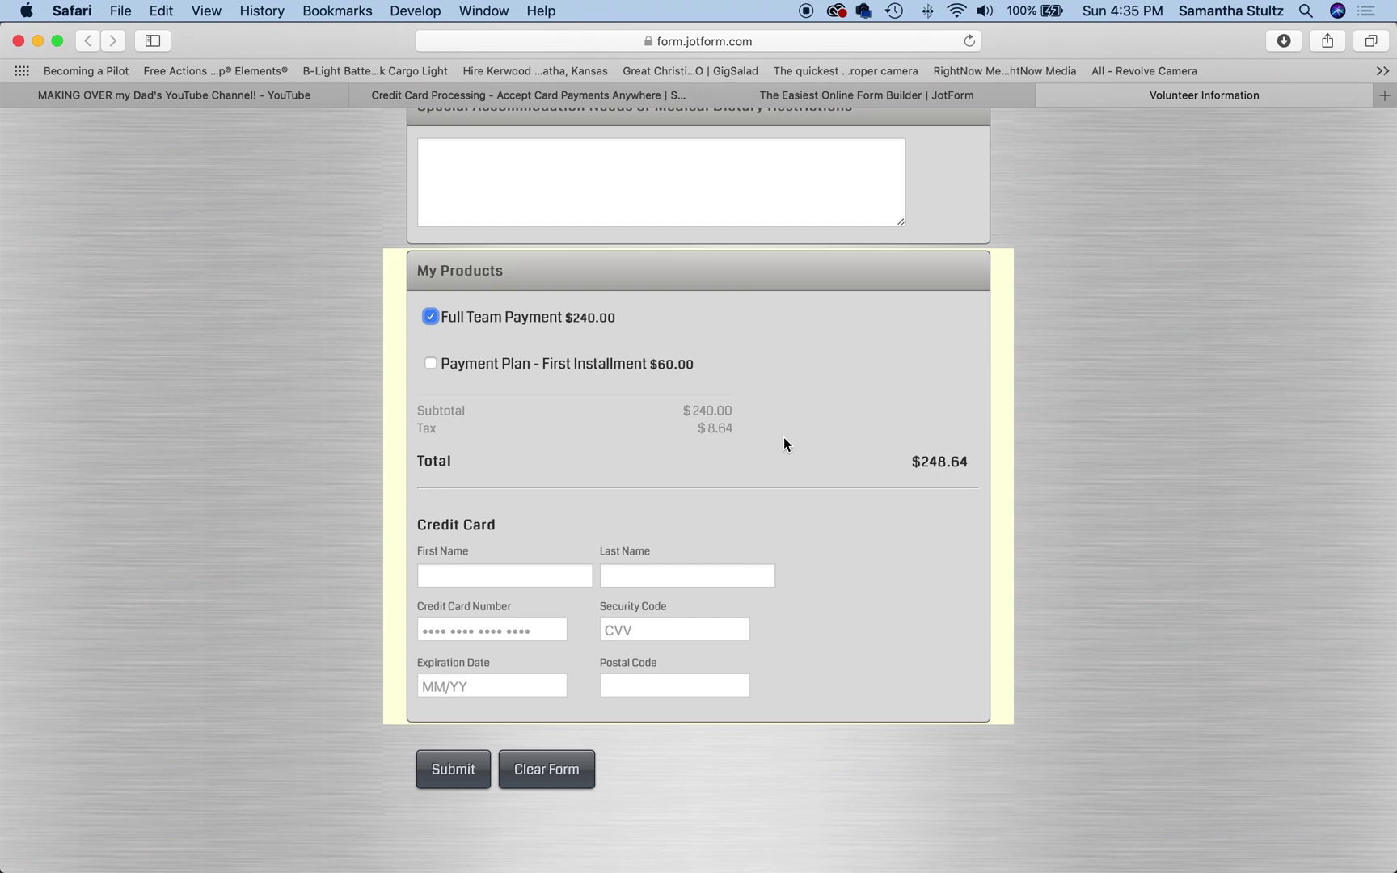
{"action": "scroll", "coordinate": [784, 437], "scroll_direction": "up", "scroll_amount": 15}
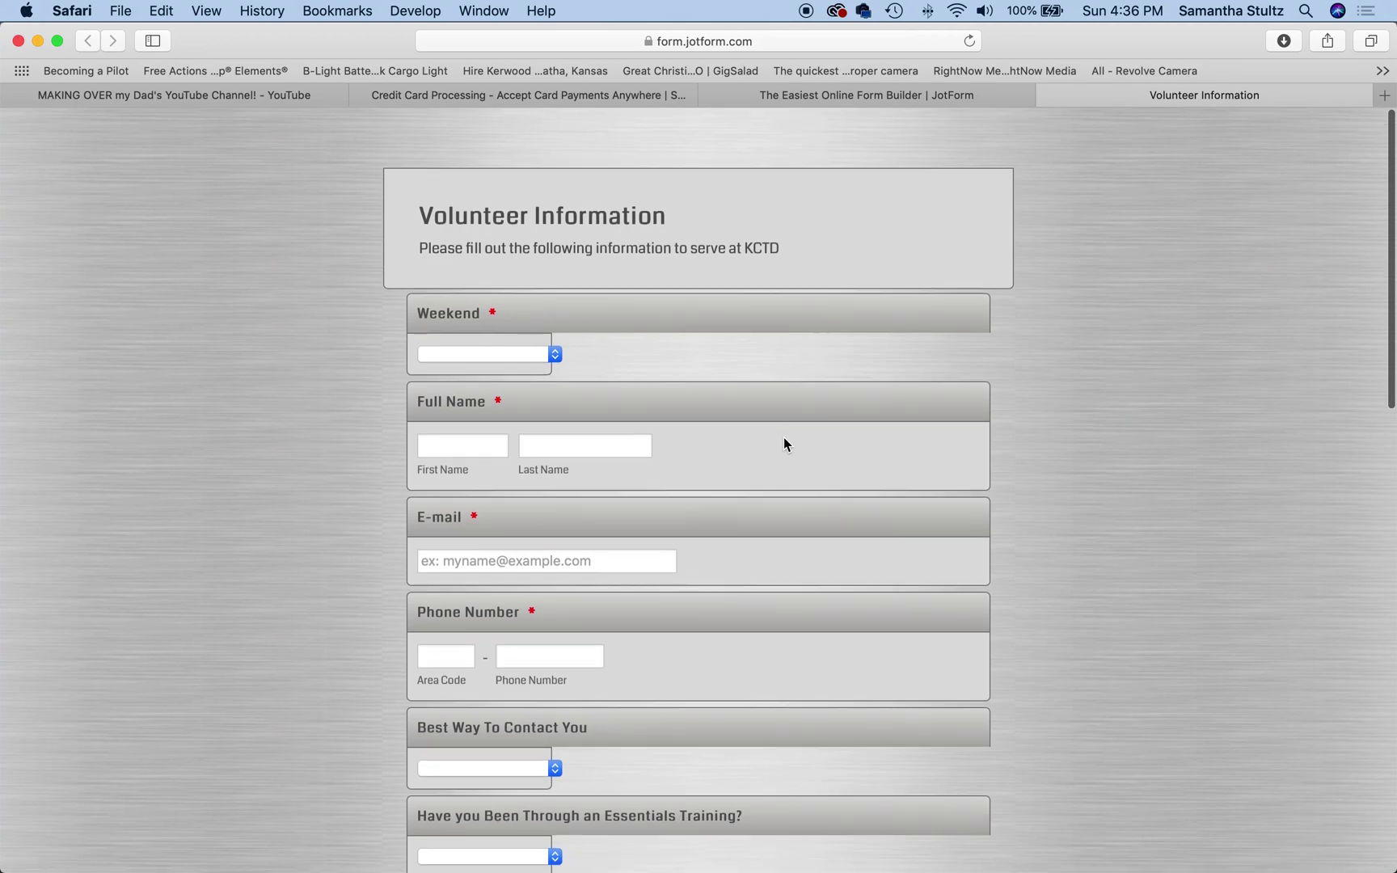
{"action": "scroll", "coordinate": [783, 443], "scroll_direction": "down", "scroll_amount": 1}
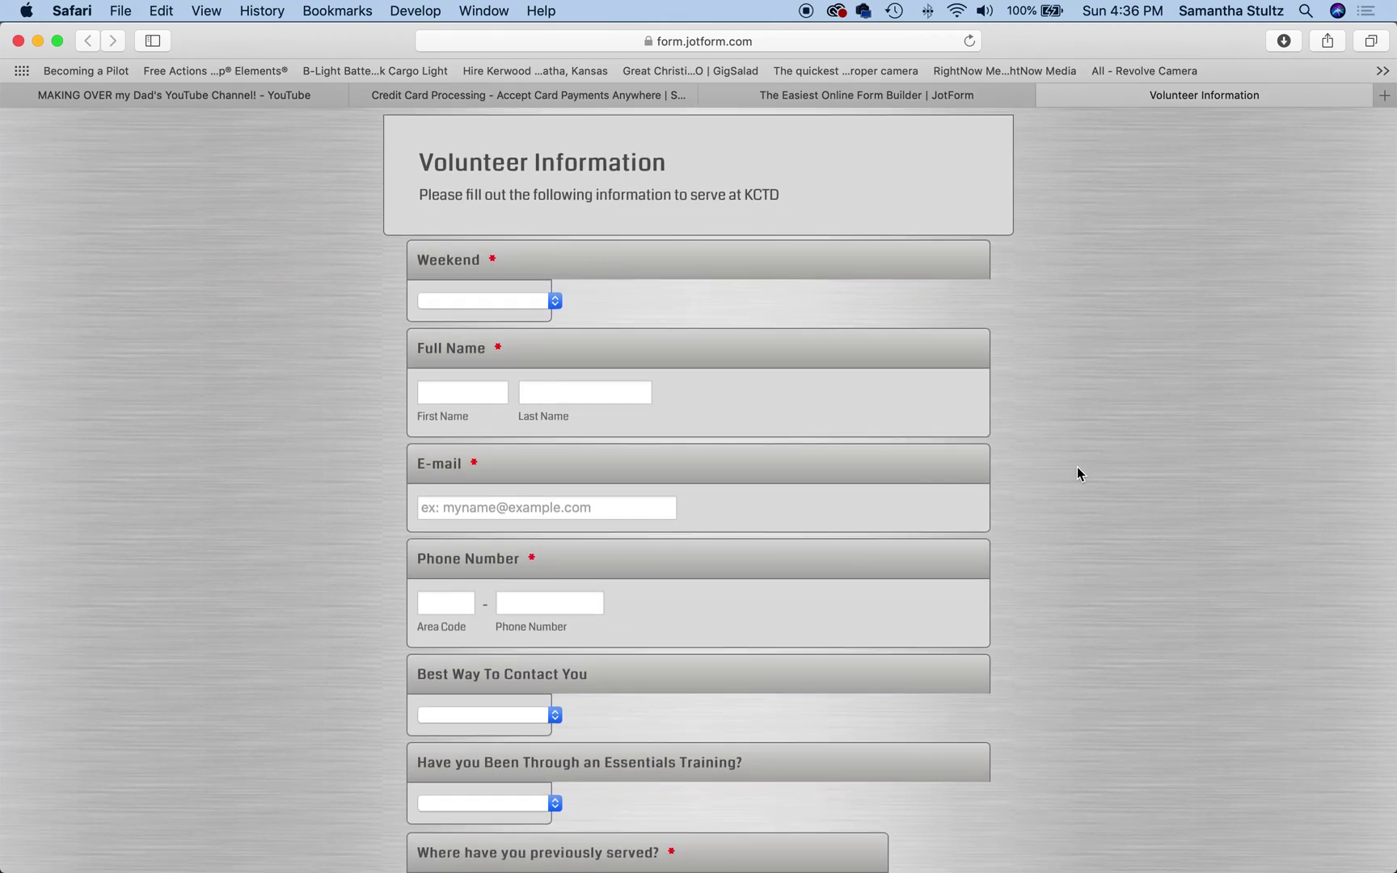
{"action": "scroll", "coordinate": [1077, 468], "scroll_direction": "down", "scroll_amount": 15}
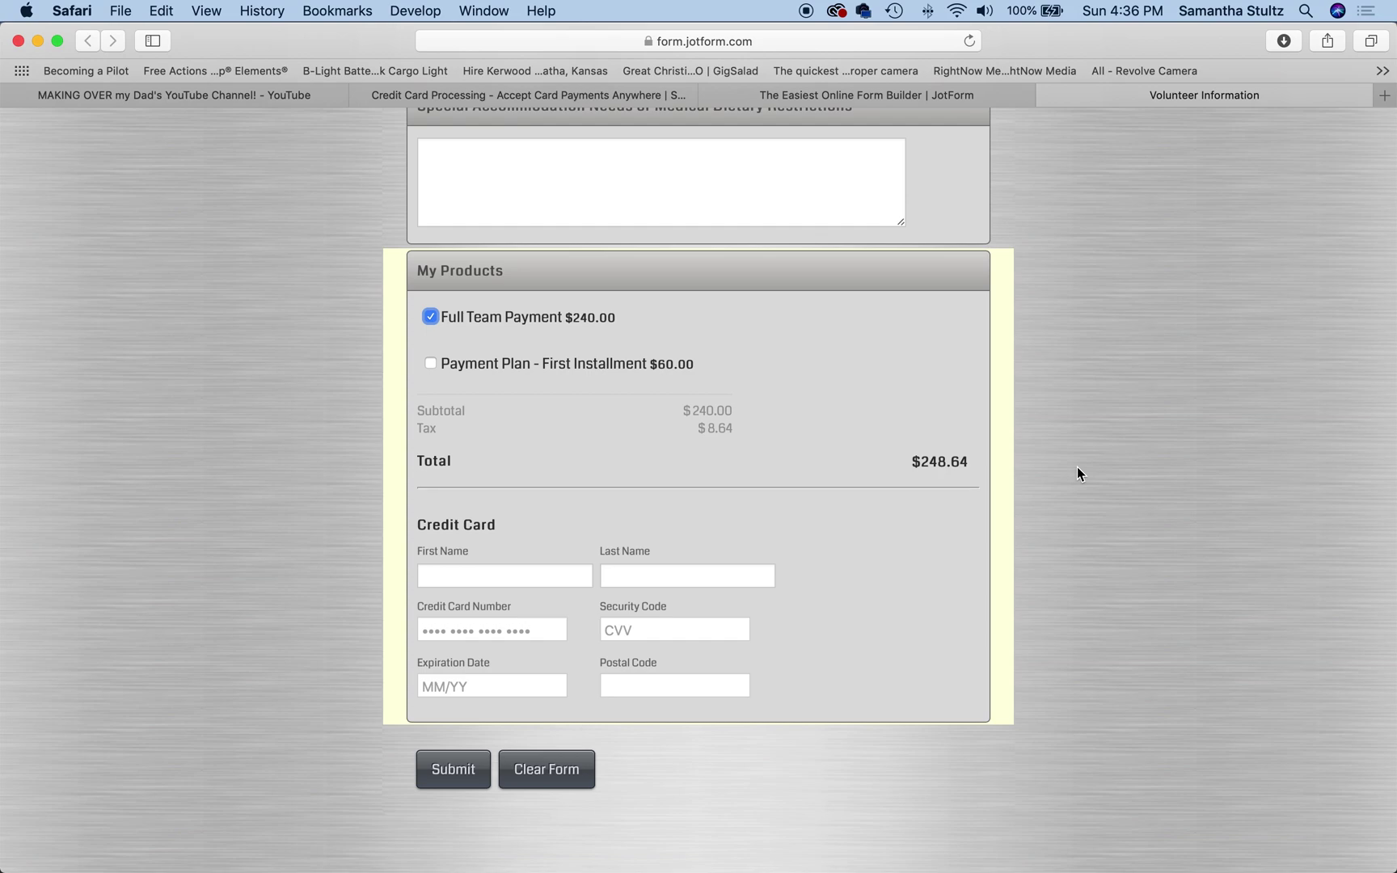
{"action": "mouse_move", "coordinate": [647, 870]}
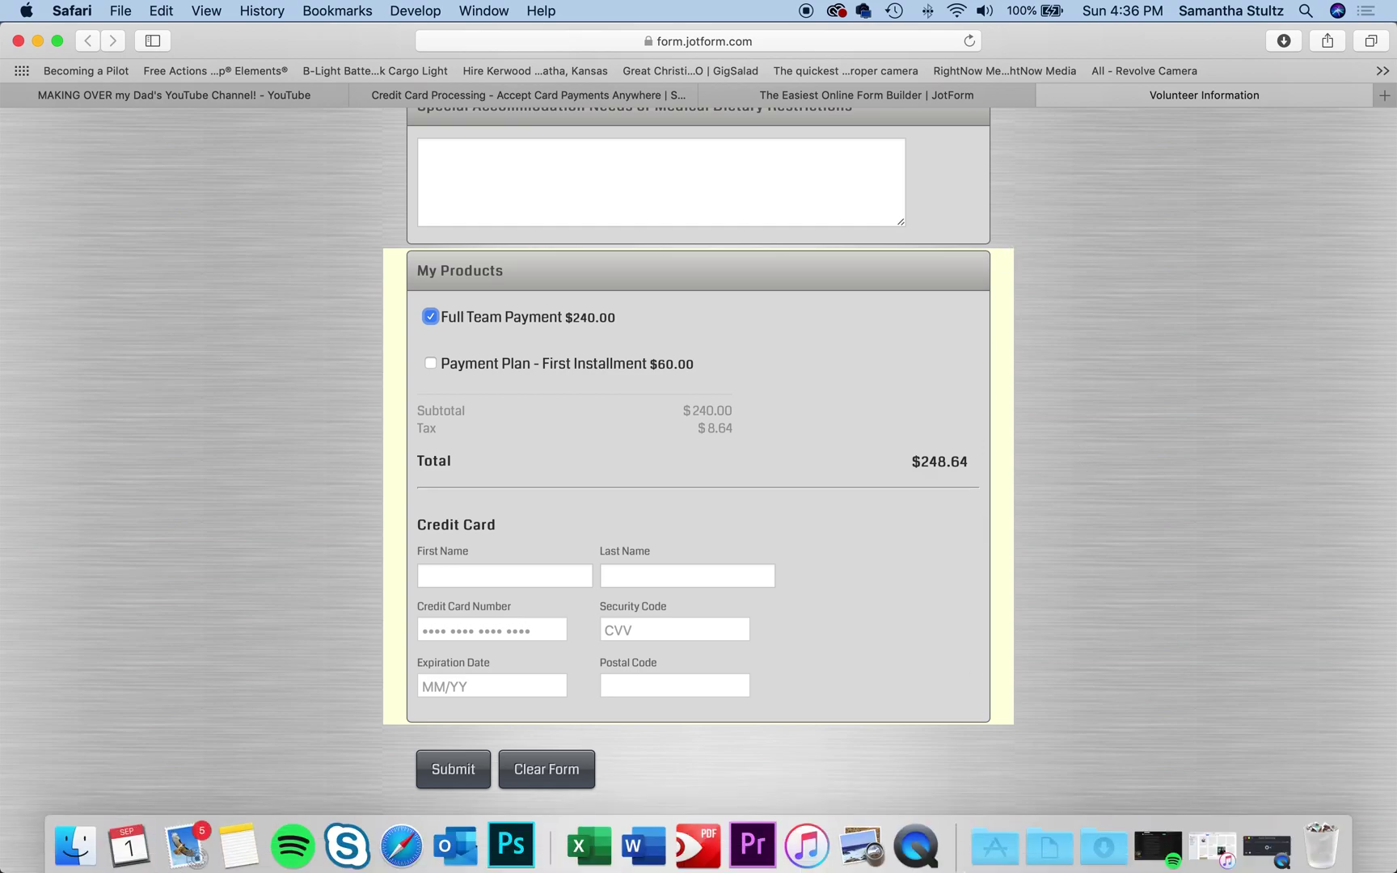